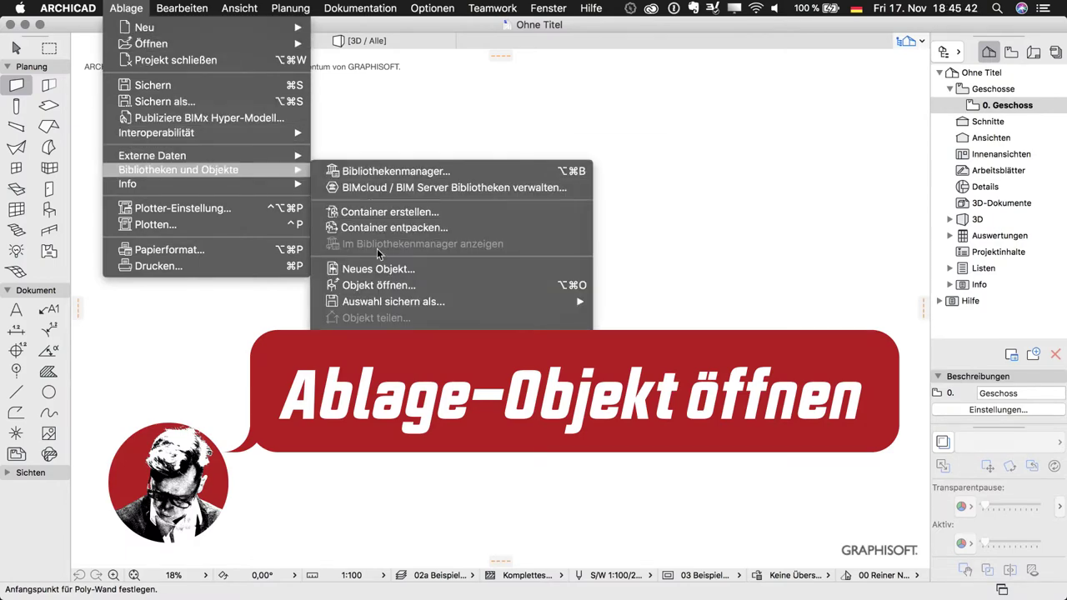
# Step: Pick lod2.dxf from Downloads as a library object and show its DXF-DWG translator settings (1 Meter per unit)
pyautogui.click(403, 286)
pyautogui.click(624, 112)
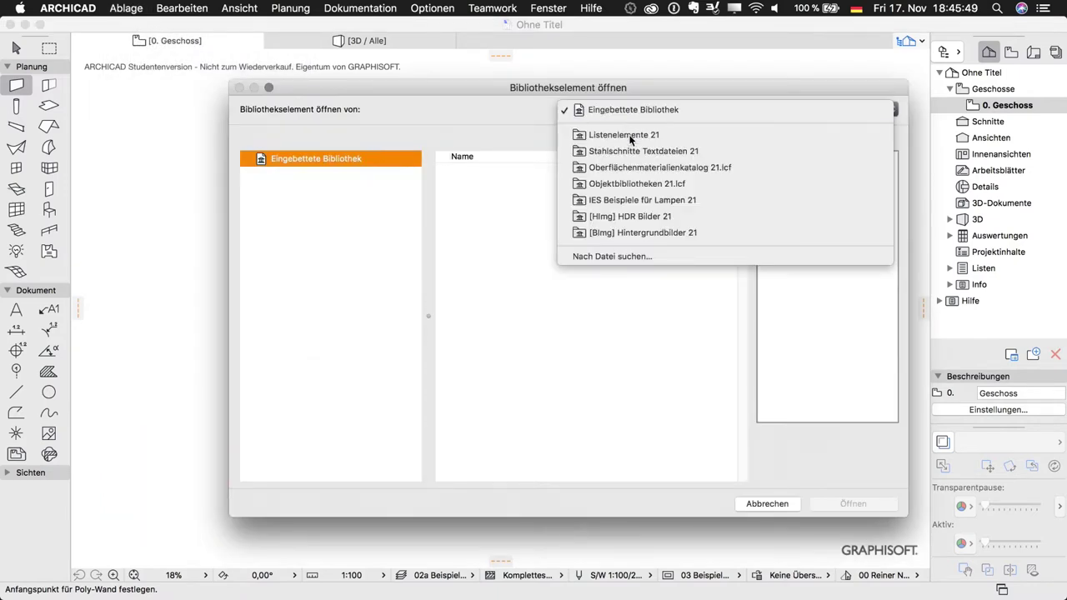
pyautogui.click(627, 253)
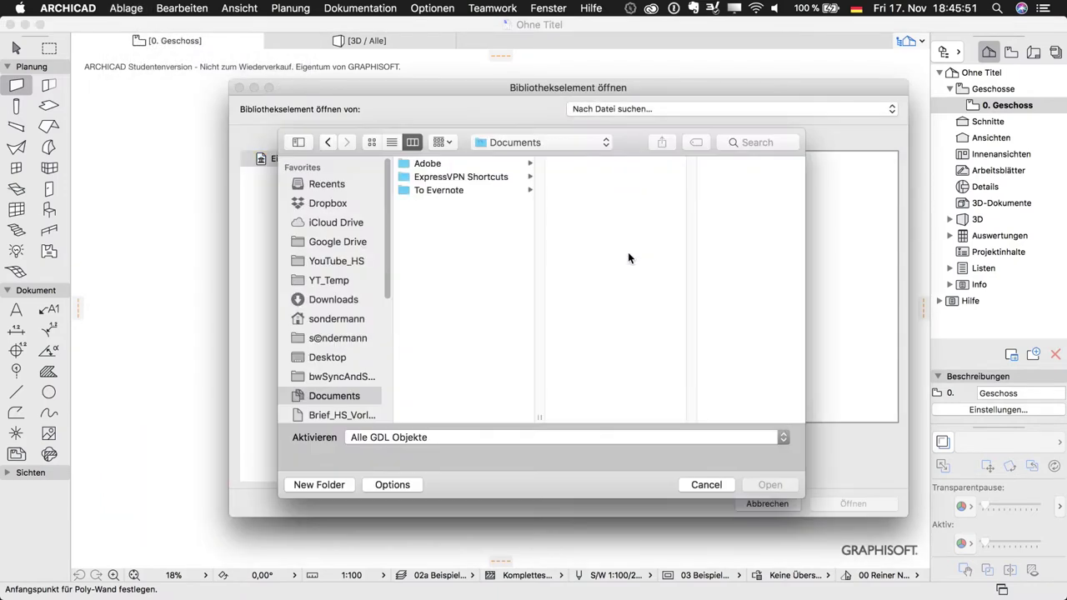
pyautogui.click(333, 299)
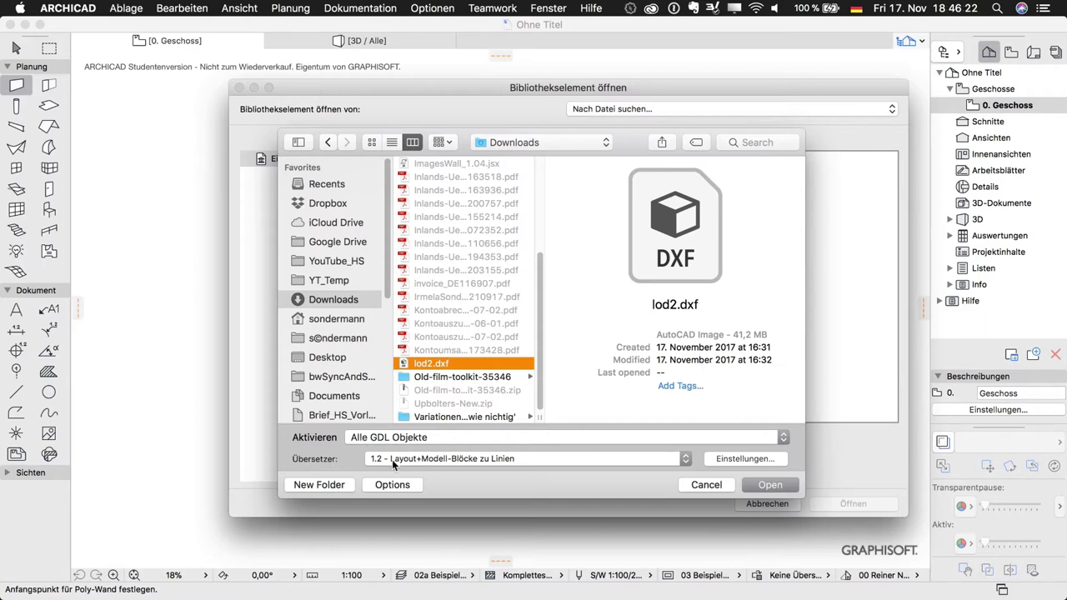
pyautogui.click(750, 456)
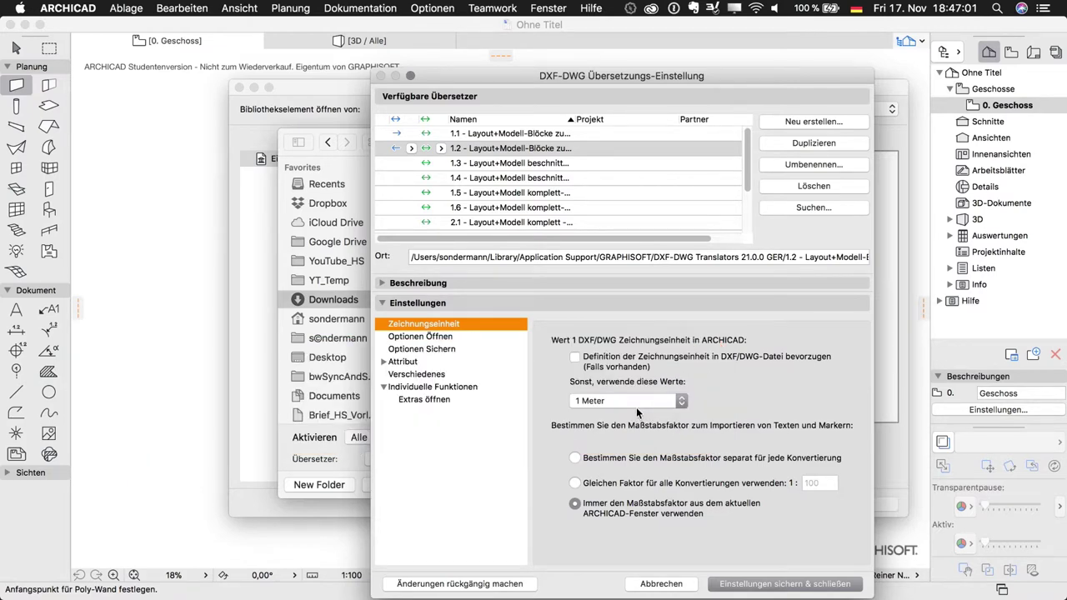
# Step: Open lod2.dxf with translator 1.5, marking all its layers for import
pyautogui.press('Escape')
pyautogui.click(435, 459)
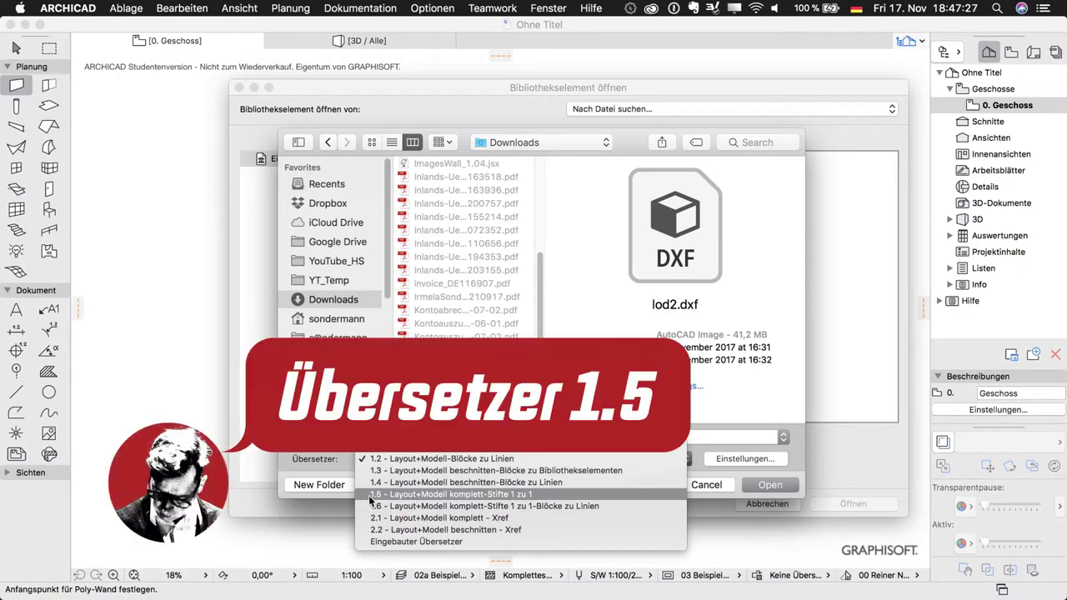
pyautogui.click(514, 495)
pyautogui.click(770, 485)
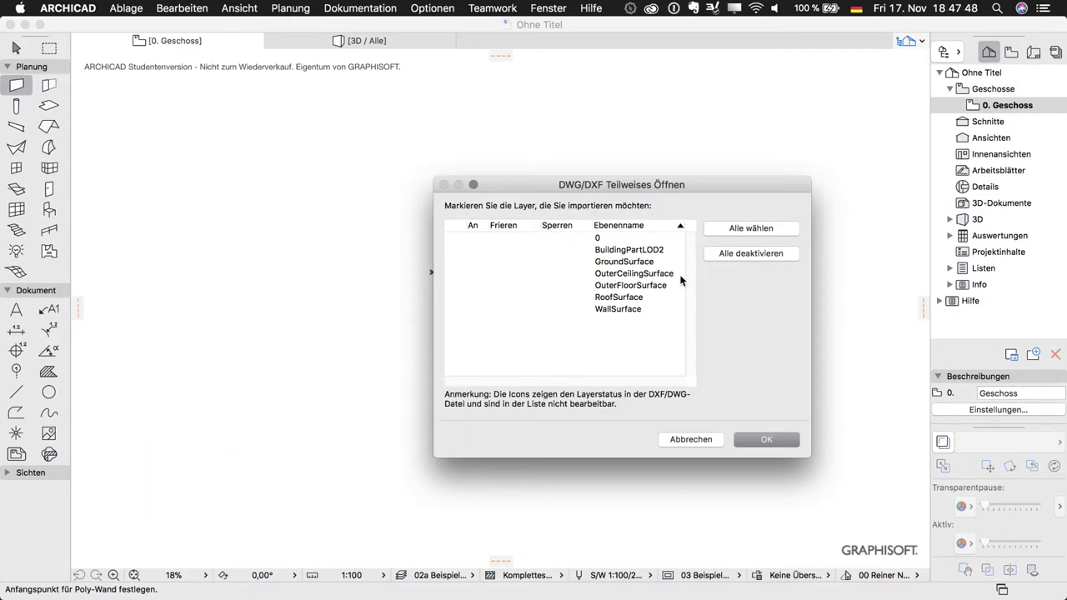
pyautogui.click(753, 229)
# Step: Import the layers and give Ohne Titel-1 the Public Domain Dedication 1.0 licence, then close it
pyautogui.click(757, 437)
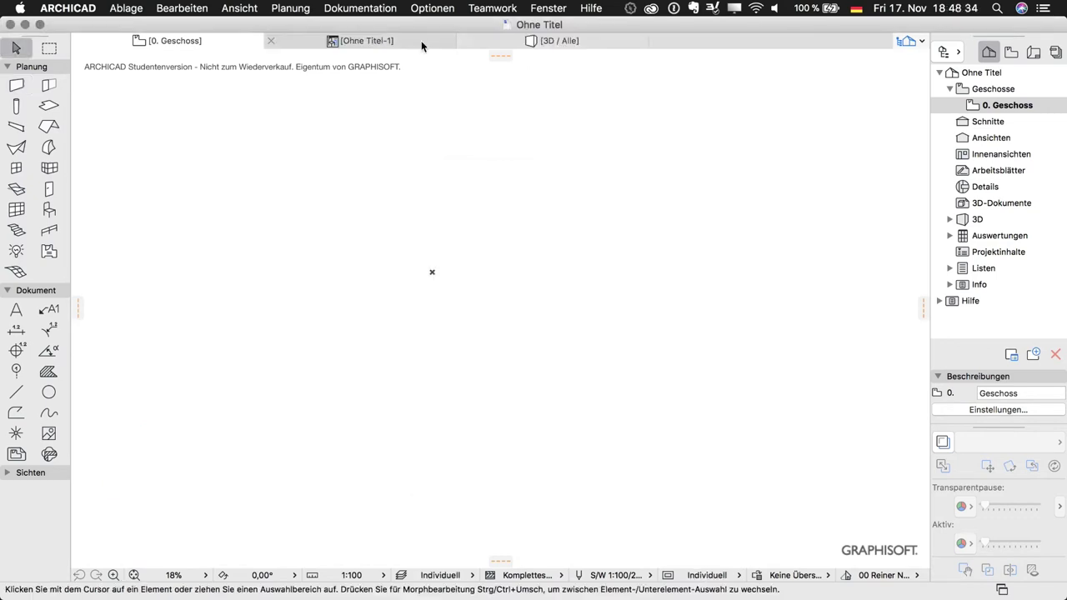
pyautogui.click(414, 40)
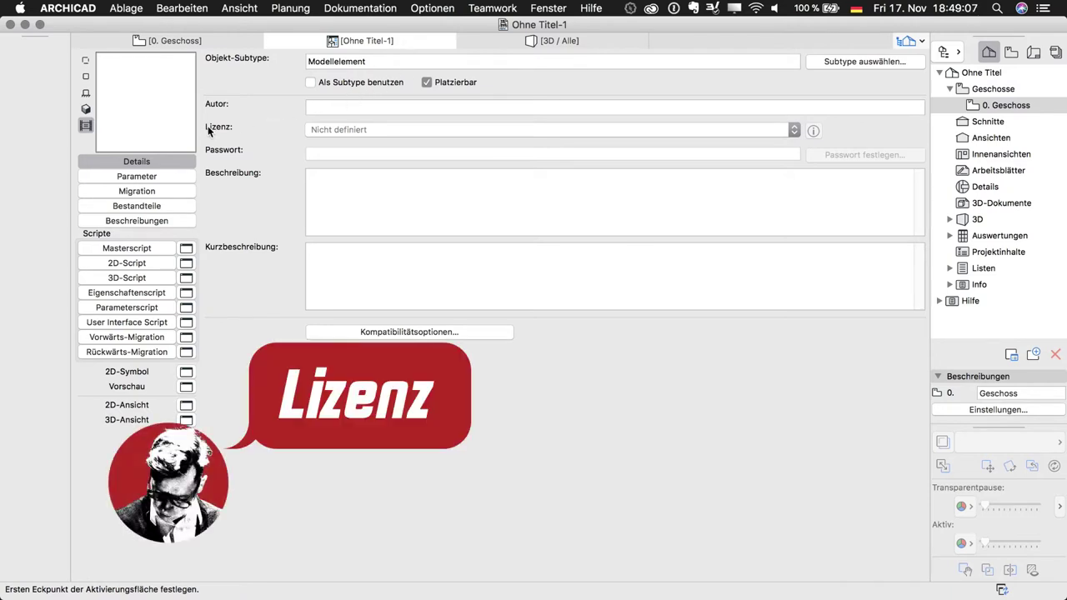
pyautogui.click(363, 129)
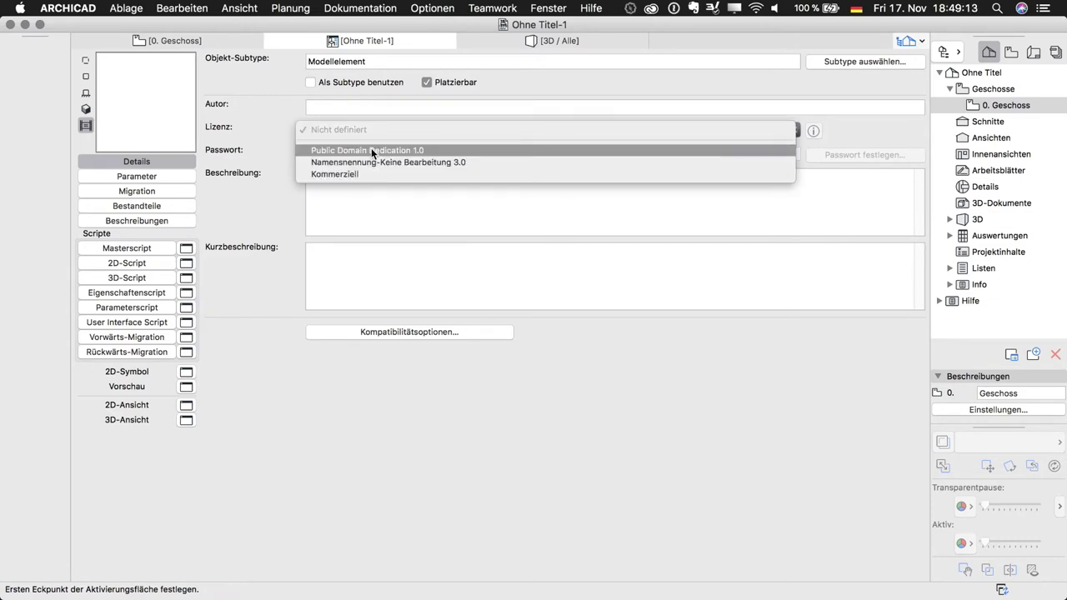
pyautogui.click(435, 150)
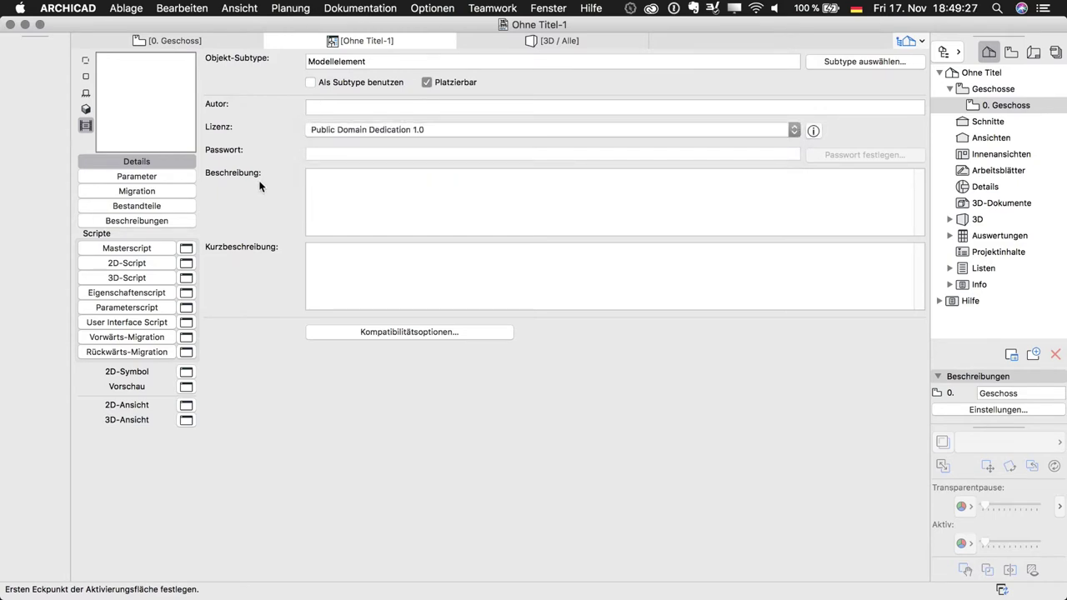
pyautogui.click(270, 41)
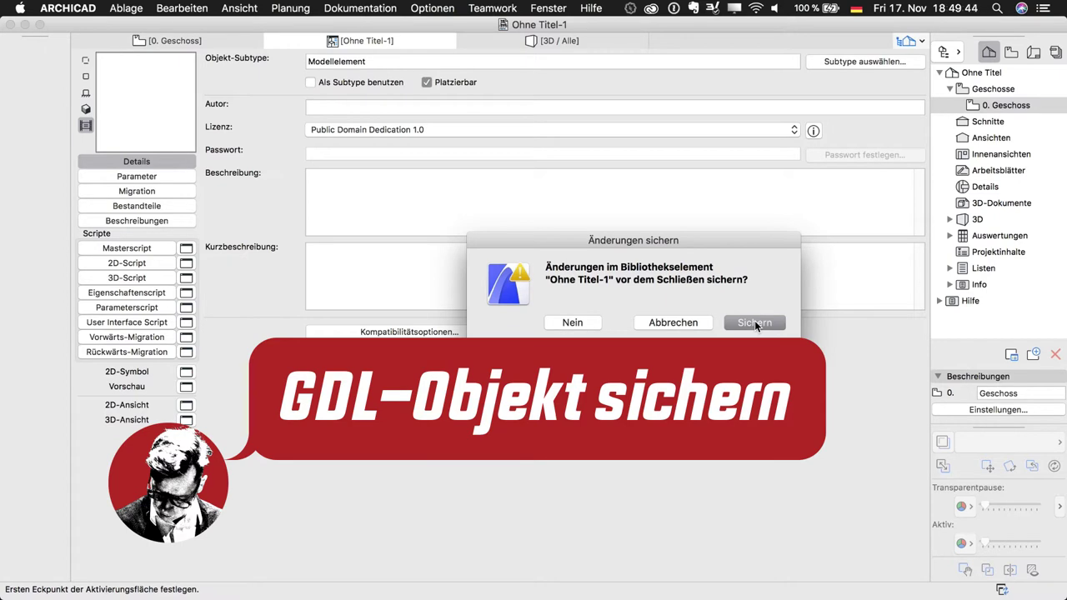
# Step: Save the object as Stuttgart_Modell_3D inside a new Modell folder of the embedded library
pyautogui.click(754, 322)
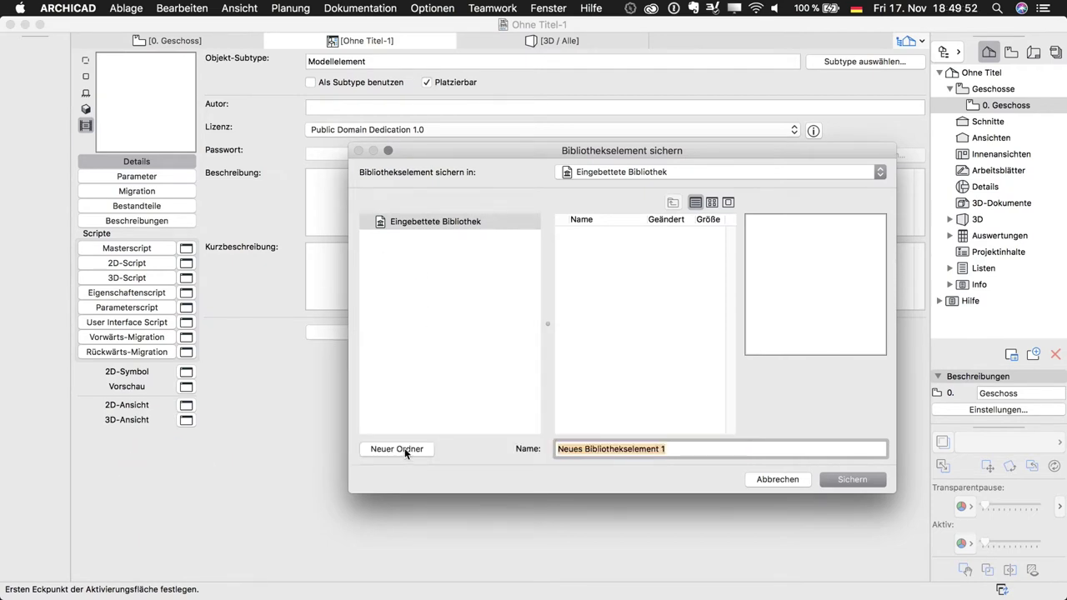
pyautogui.click(398, 449)
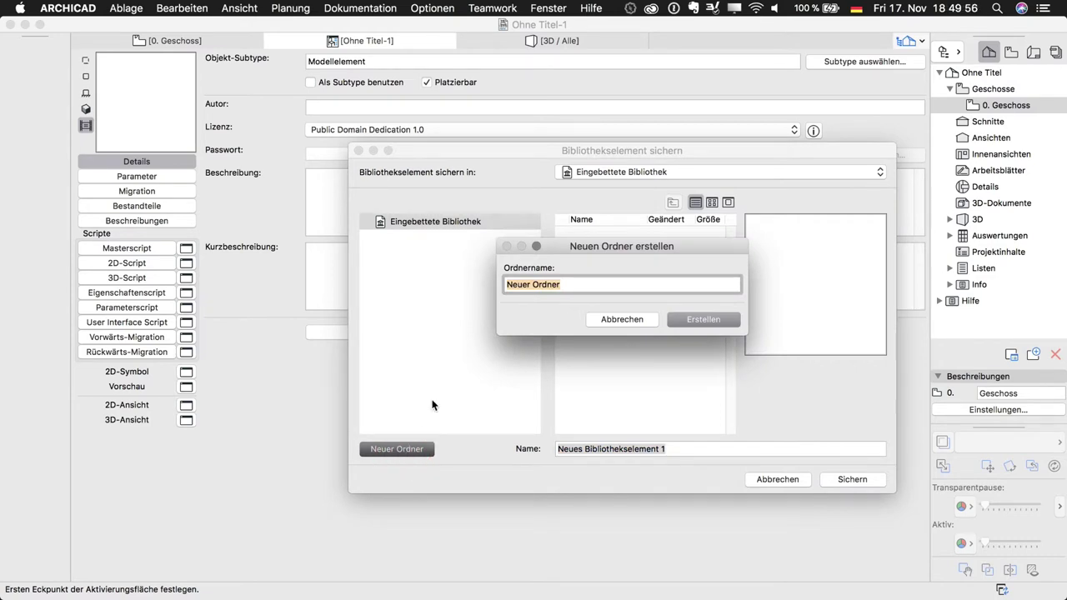
pyautogui.write('Modell')
pyautogui.click(702, 320)
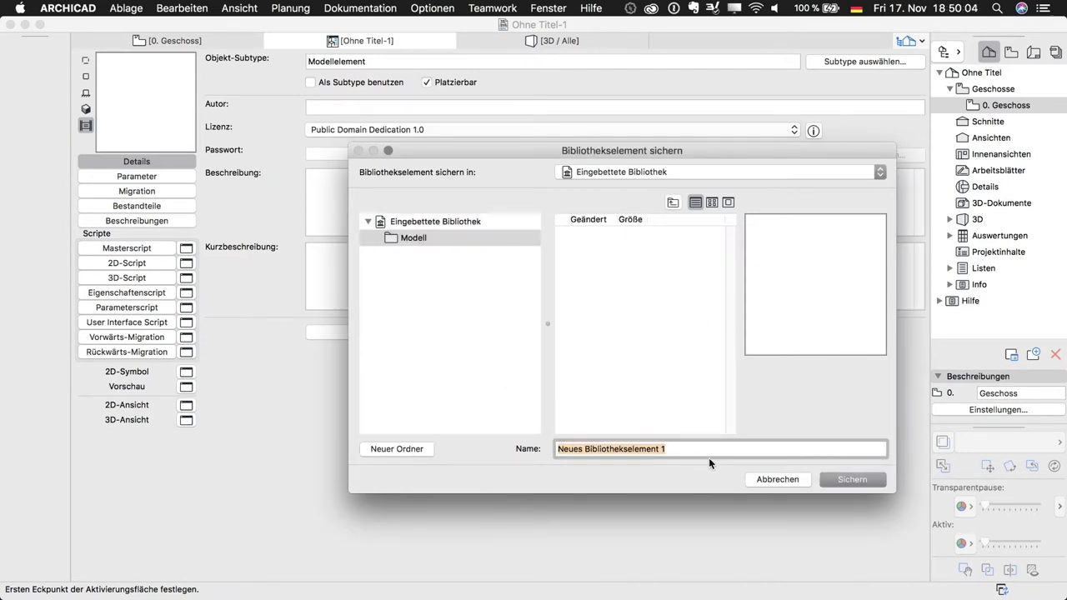
pyautogui.write('S')
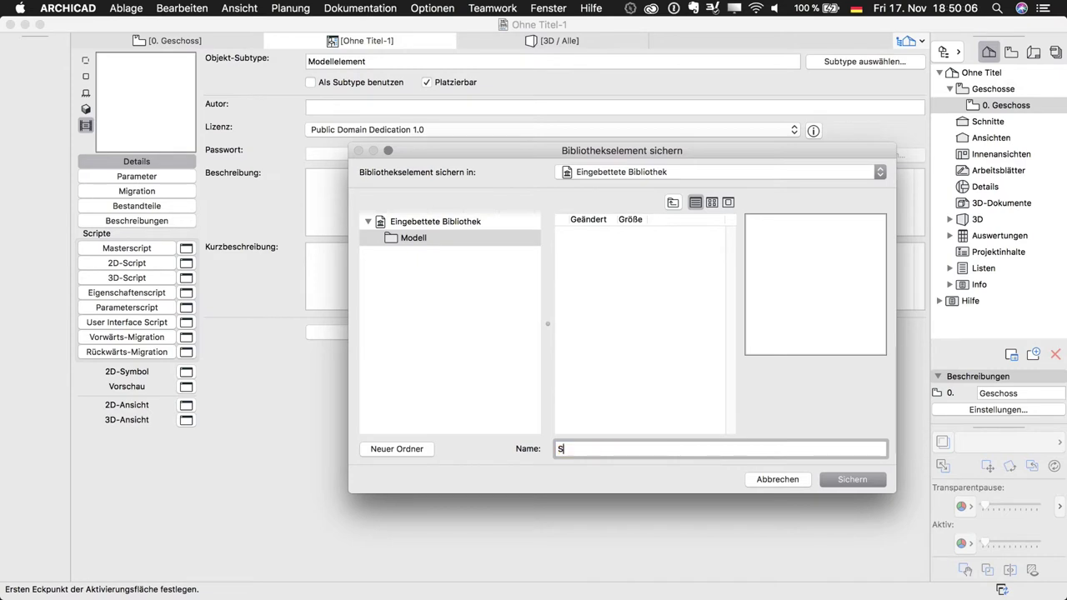
pyautogui.write('tuttgart')
pyautogui.write('_M')
pyautogui.write('odell_')
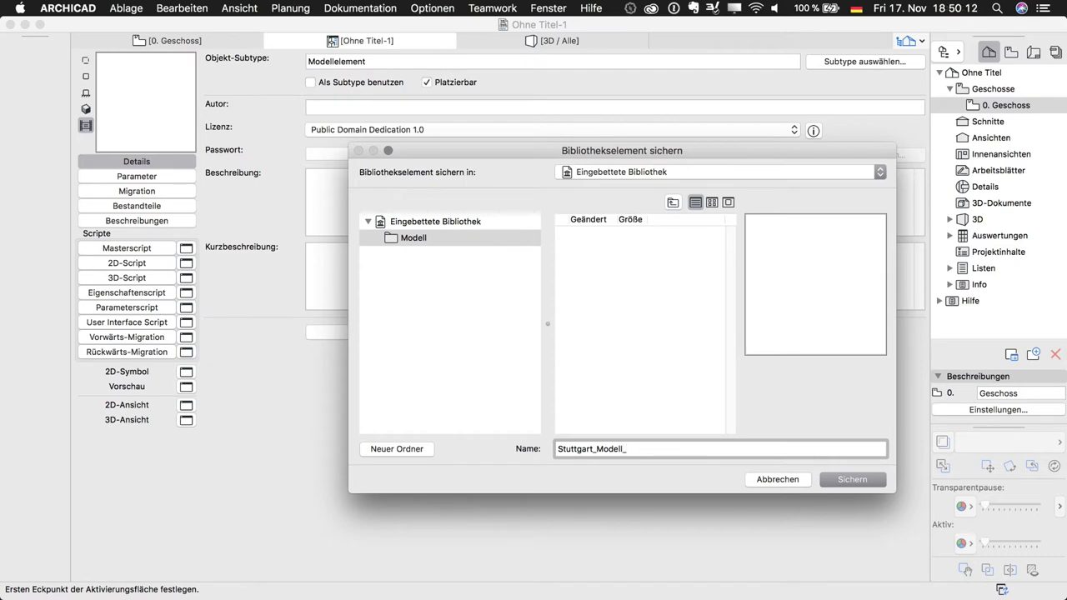
pyautogui.write('3D')
pyautogui.click(851, 479)
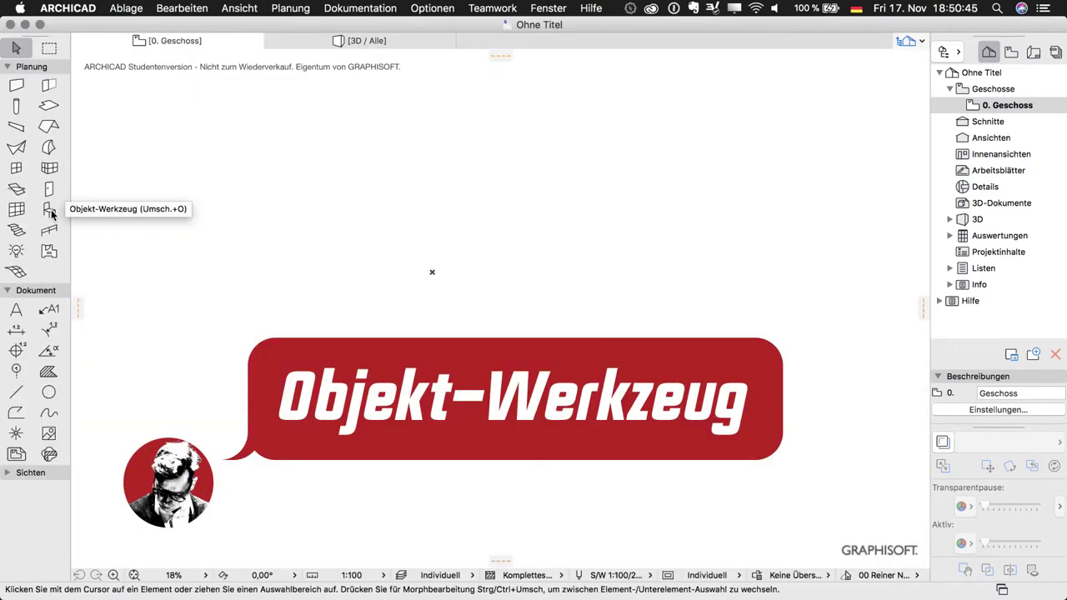
# Step: Make Stuttgart_Modell_3D (673,889 × 702,190 × 72,740) the Object tool's default
pyautogui.click(50, 214)
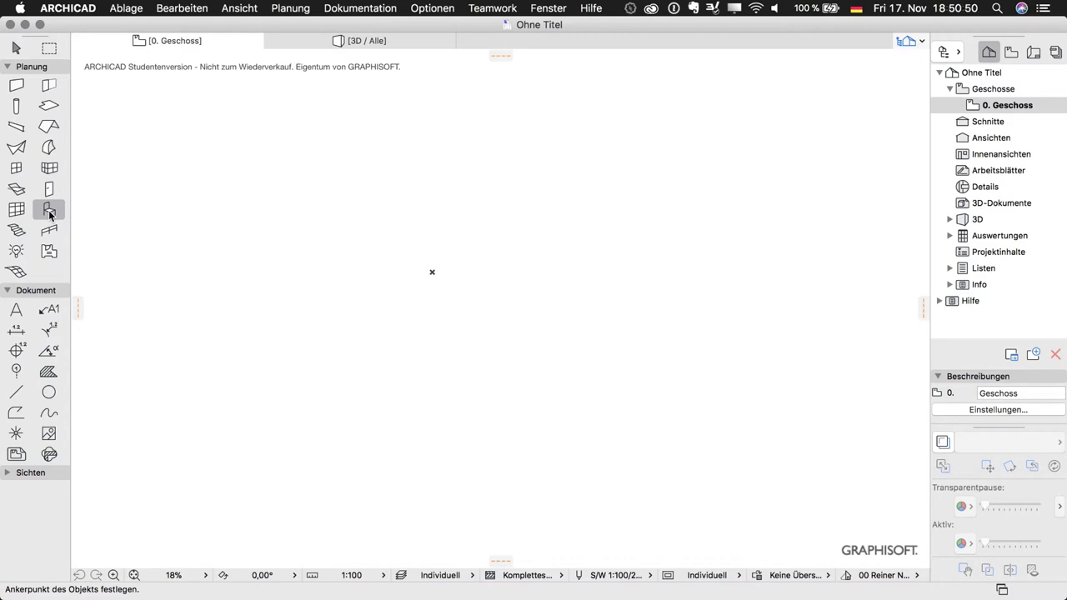
pyautogui.press('super+t')
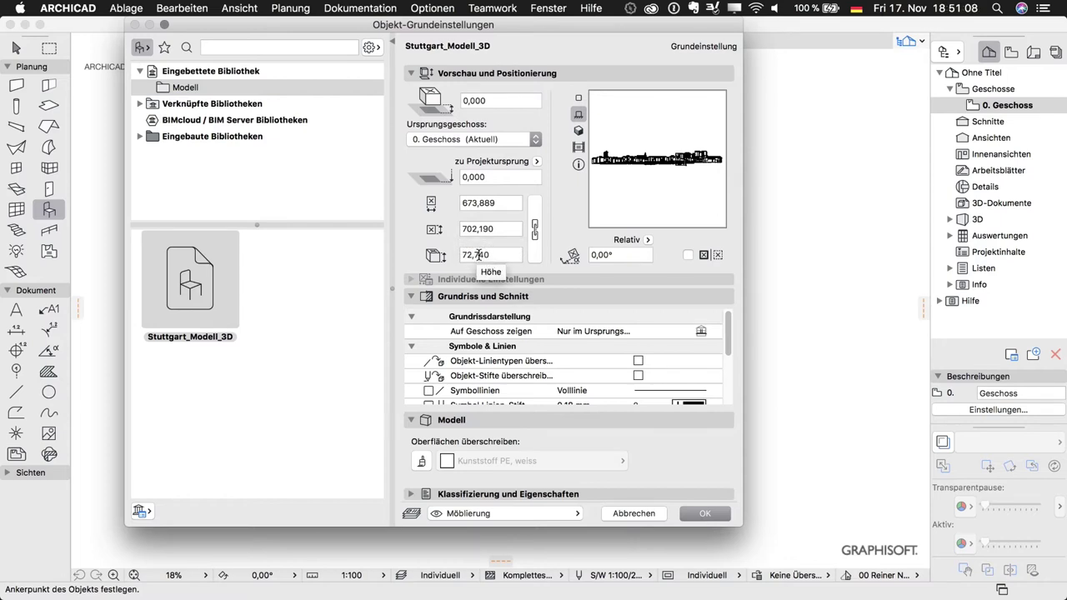
pyautogui.click(704, 513)
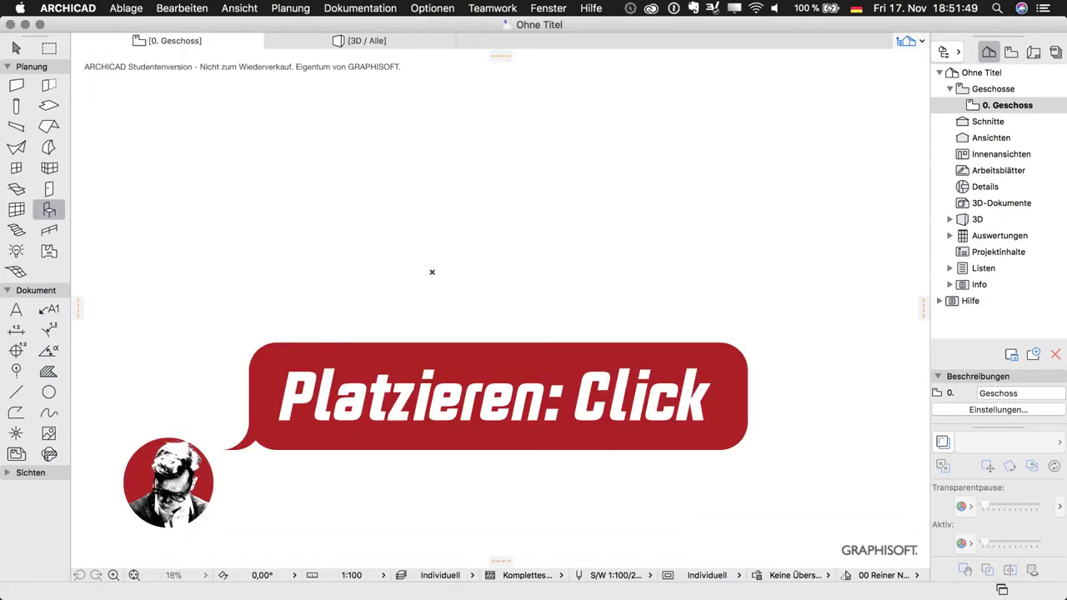
# Step: Place Stuttgart_Modell_3D on the 0. Geschoss plan and fit the whole city into view
pyautogui.click(431, 271)
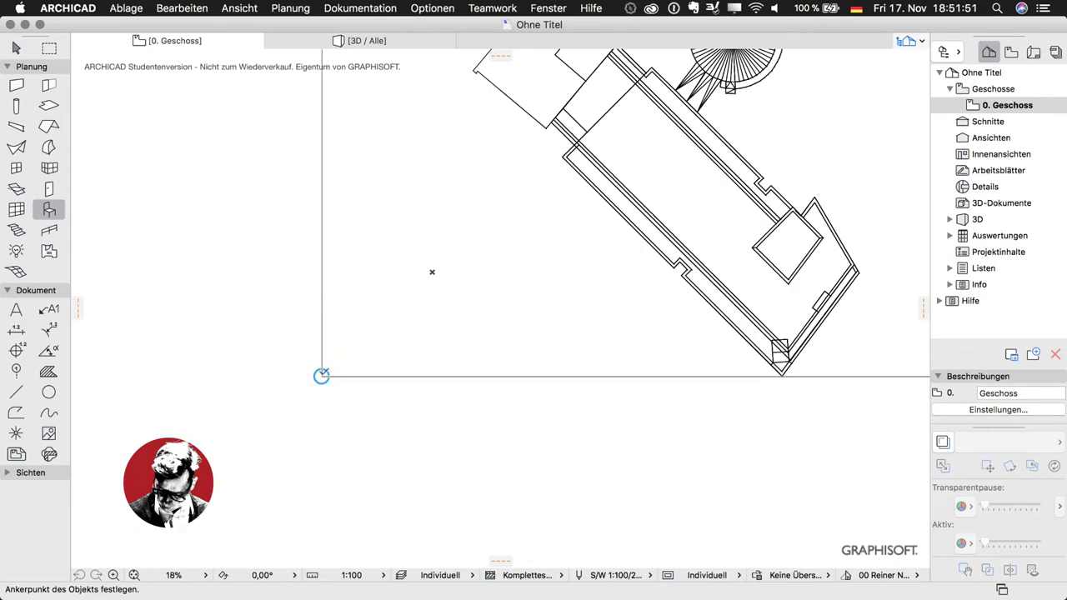
pyautogui.press('super+0')
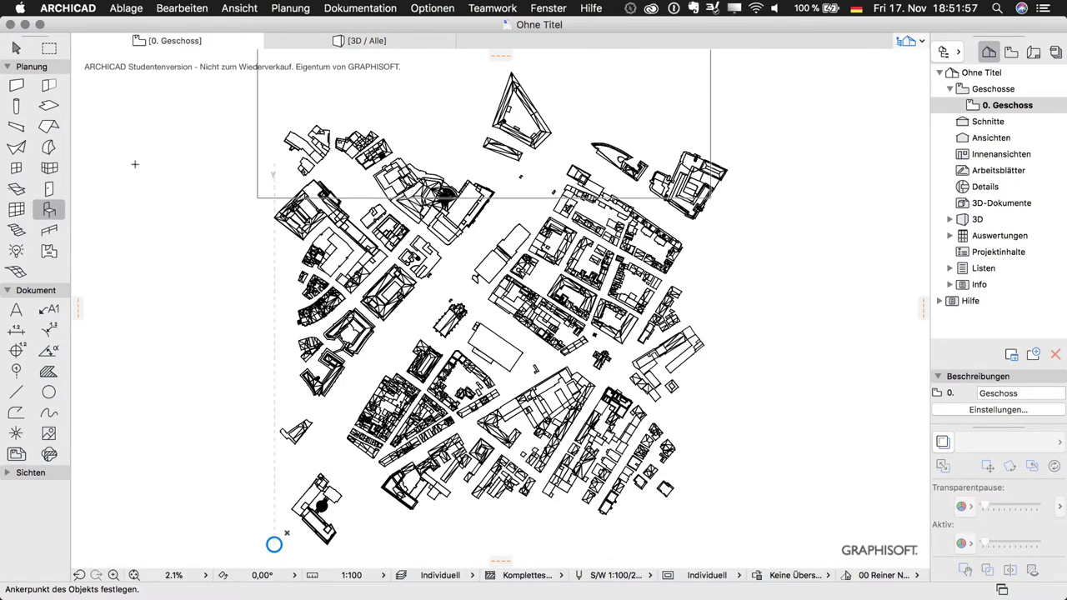
pyautogui.press('super+3')
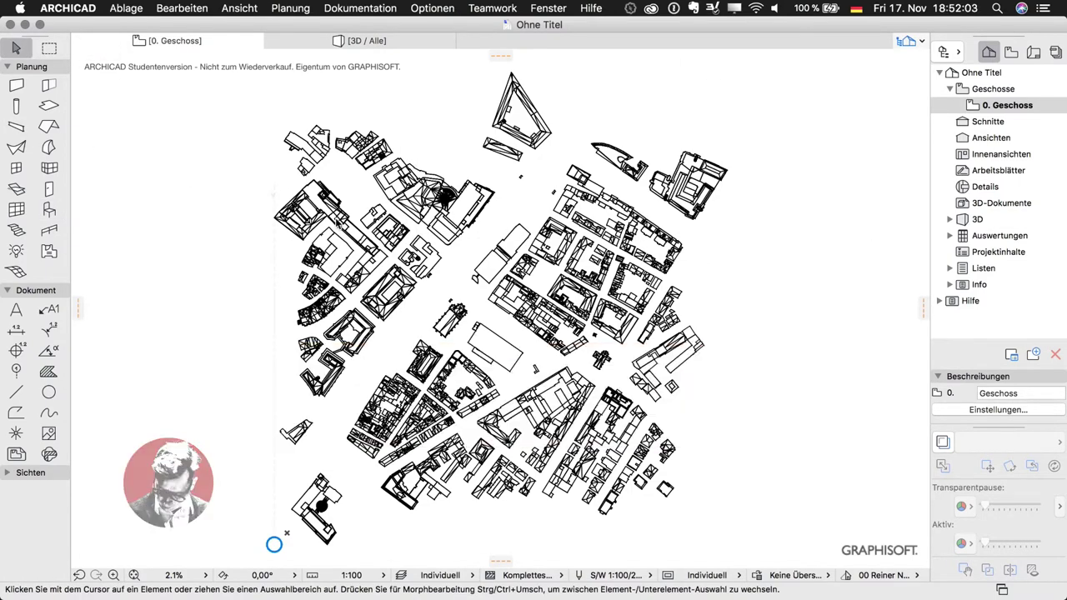
pyautogui.press('F3')
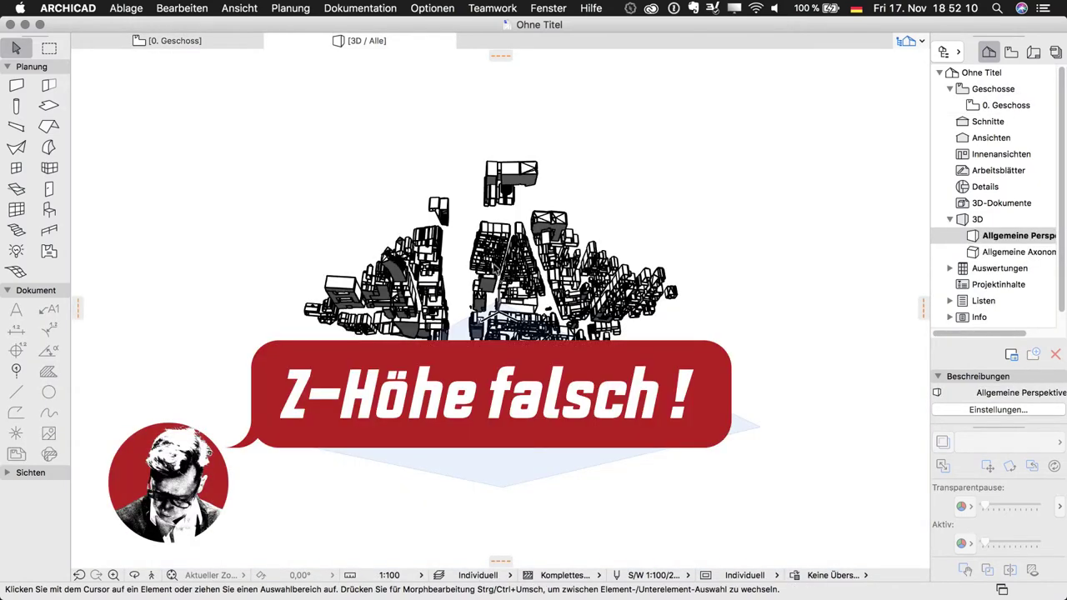
# Step: Orbit and zoom around the city buildings in 3D, then select the whole model
pyautogui.moveTo(530, 271)
pyautogui.keyDown('shift'); pyautogui.mouseDown(button='middle')
pyautogui.moveTo(504, 277)
pyautogui.moveTo(737, 523)
pyautogui.moveTo(709, 505)
pyautogui.mouseUp(button='middle'); pyautogui.keyUp('shift')
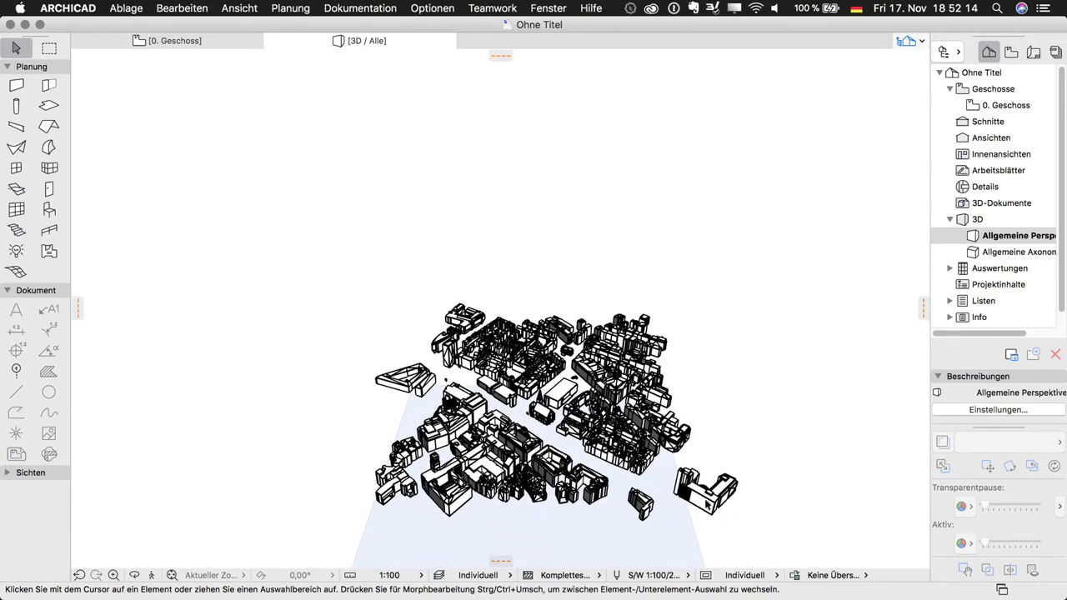
pyautogui.moveTo(598, 467)
pyautogui.keyDown('shift'); pyautogui.mouseDown(button='middle')
pyautogui.moveTo(575, 417)
pyautogui.moveTo(505, 375)
pyautogui.mouseUp(button='middle'); pyautogui.keyUp('shift')
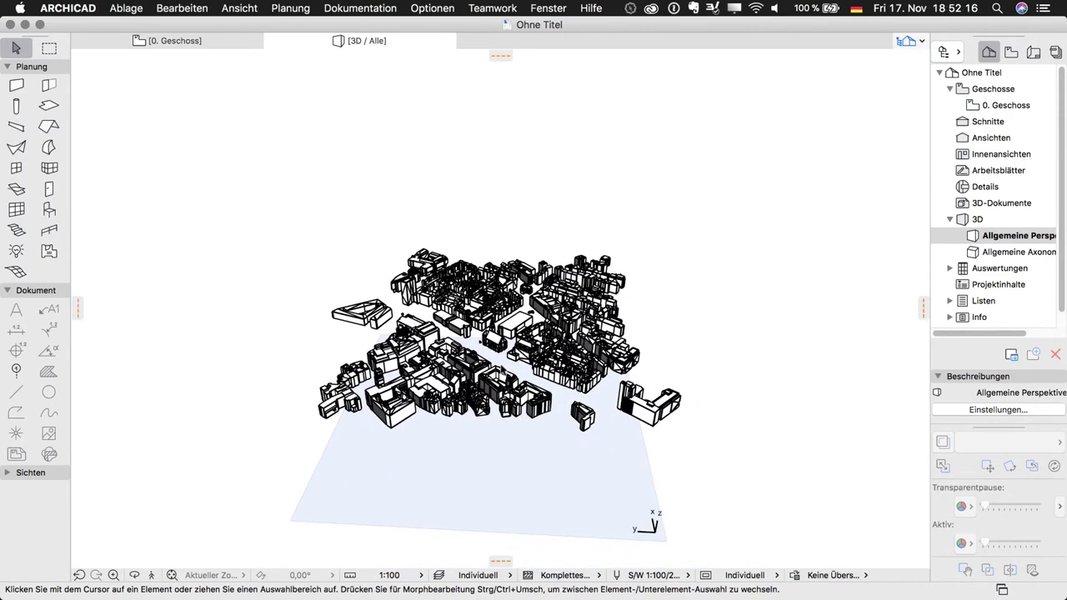
pyautogui.scroll(5, 507, 373)
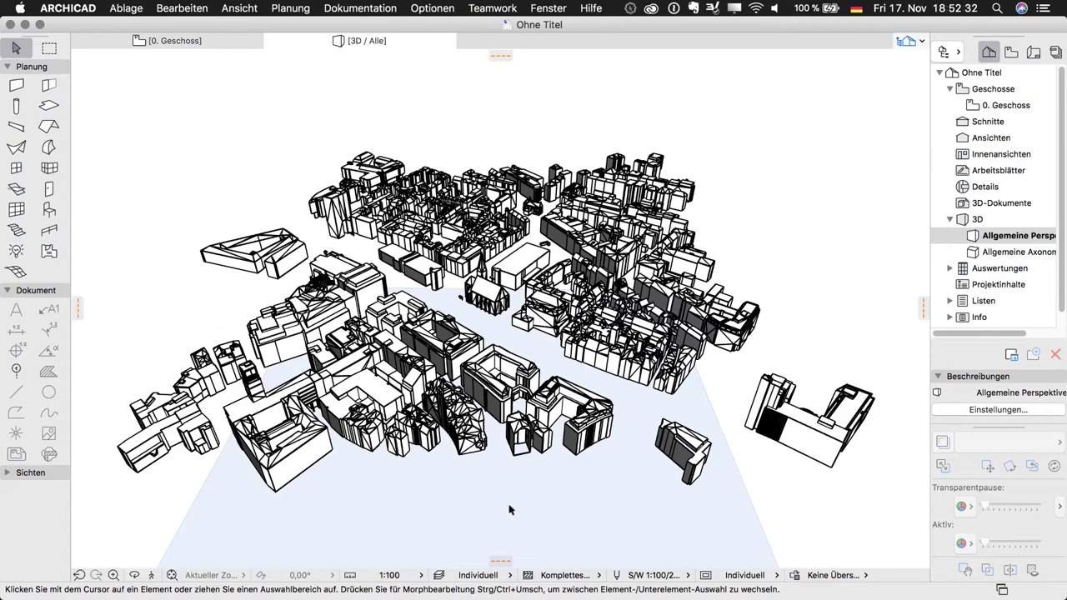
pyautogui.moveTo(507, 479)
pyautogui.keyDown('shift'); pyautogui.mouseDown(button='middle')
pyautogui.moveTo(528, 365)
pyautogui.moveTo(564, 417)
pyautogui.moveTo(495, 359)
pyautogui.mouseUp(button='middle'); pyautogui.keyUp('shift')
pyautogui.press('super+a')
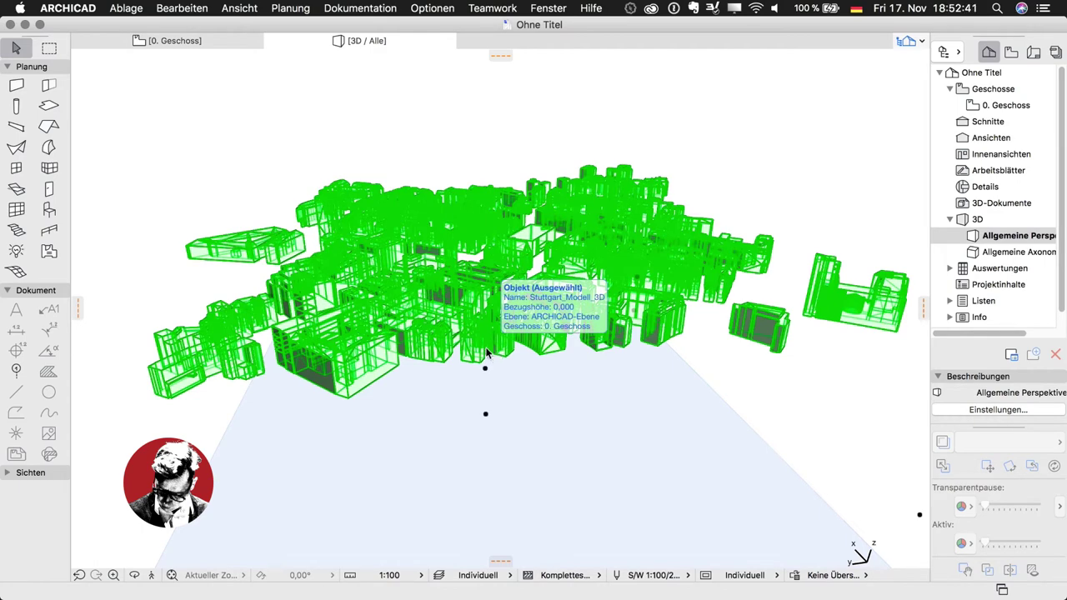
# Step: Set Stuttgart_Modell_3D's elevation to project zero to -250,000 and view it from horizon level
pyautogui.press('super+t')
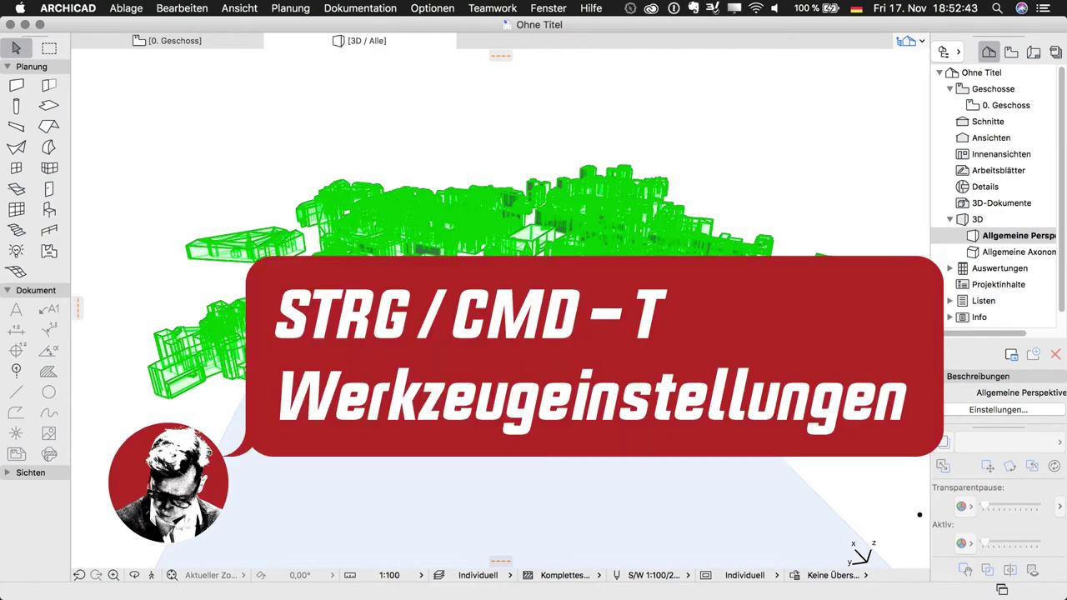
pyautogui.press('super+t')
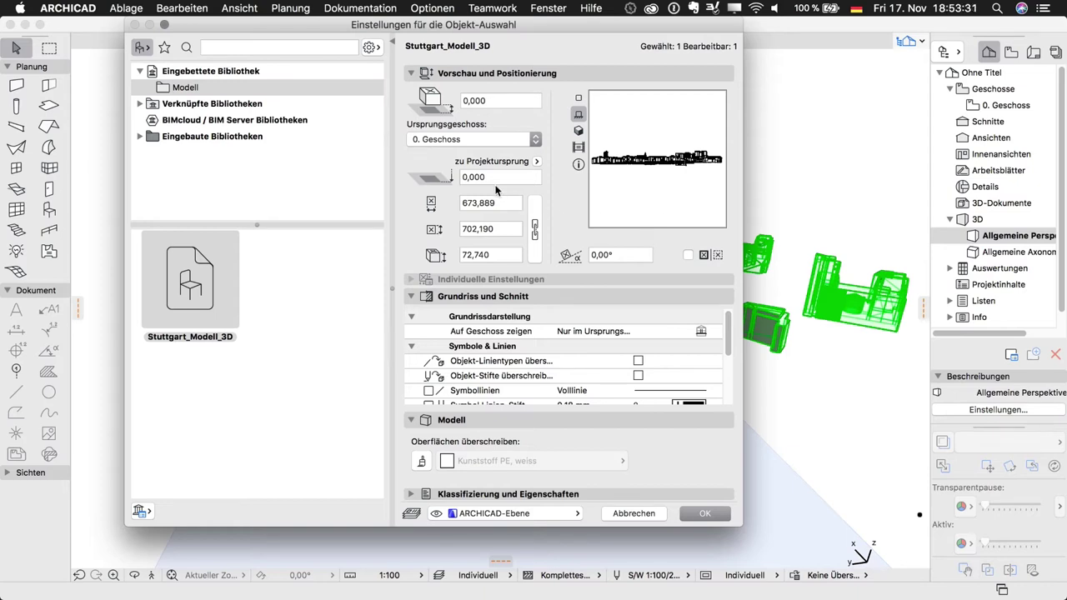
pyautogui.click(489, 177)
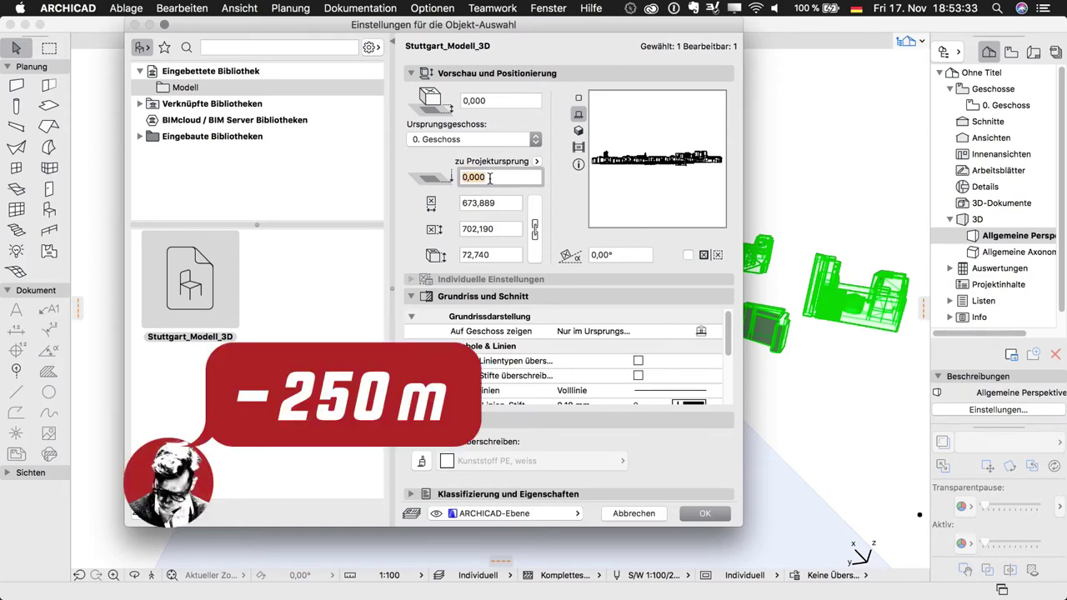
pyautogui.write('-250')
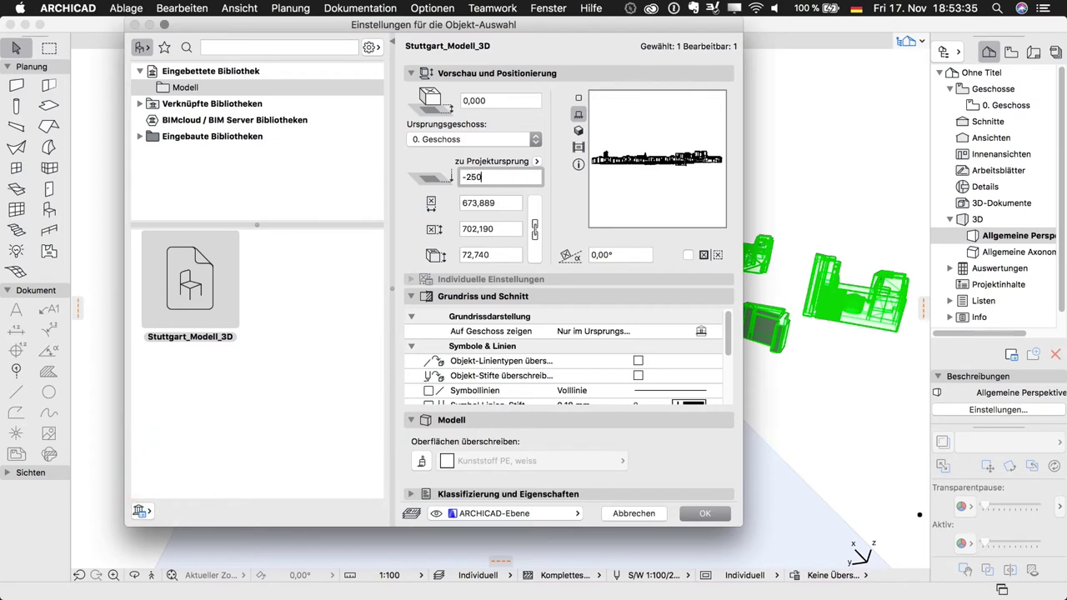
pyautogui.press('Return')
pyautogui.click(702, 514)
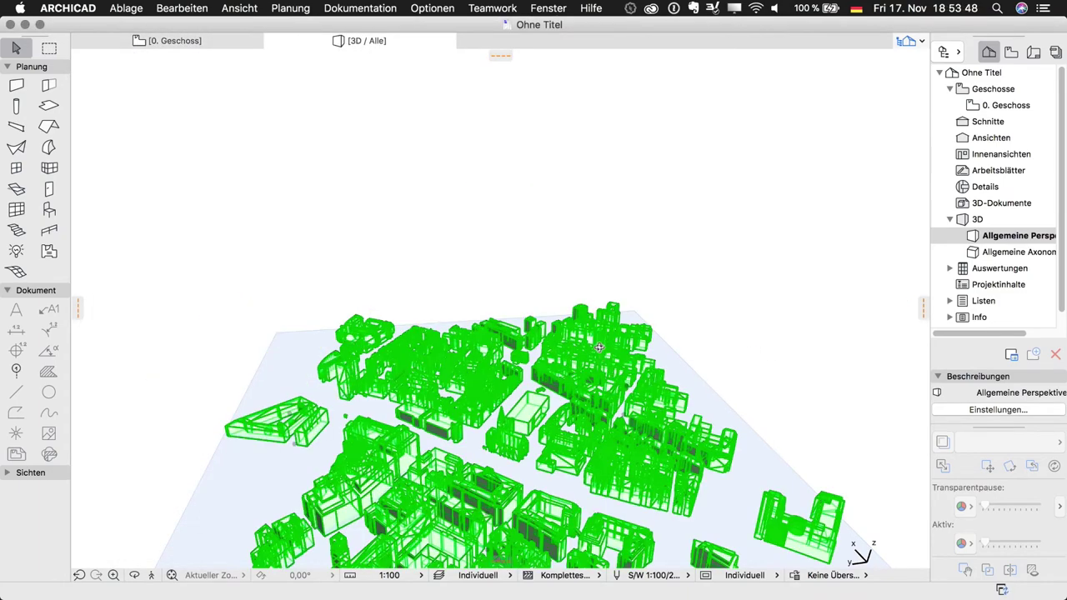
pyautogui.moveTo(707, 510)
pyautogui.keyDown('shift'); pyautogui.mouseDown(button='middle')
pyautogui.moveTo(595, 325)
pyautogui.moveTo(599, 317)
pyautogui.moveTo(697, 341)
pyautogui.moveTo(724, 335)
pyautogui.moveTo(470, 358)
pyautogui.moveTo(488, 291)
pyautogui.moveTo(497, 333)
pyautogui.mouseUp(button='middle'); pyautogui.keyUp('shift')
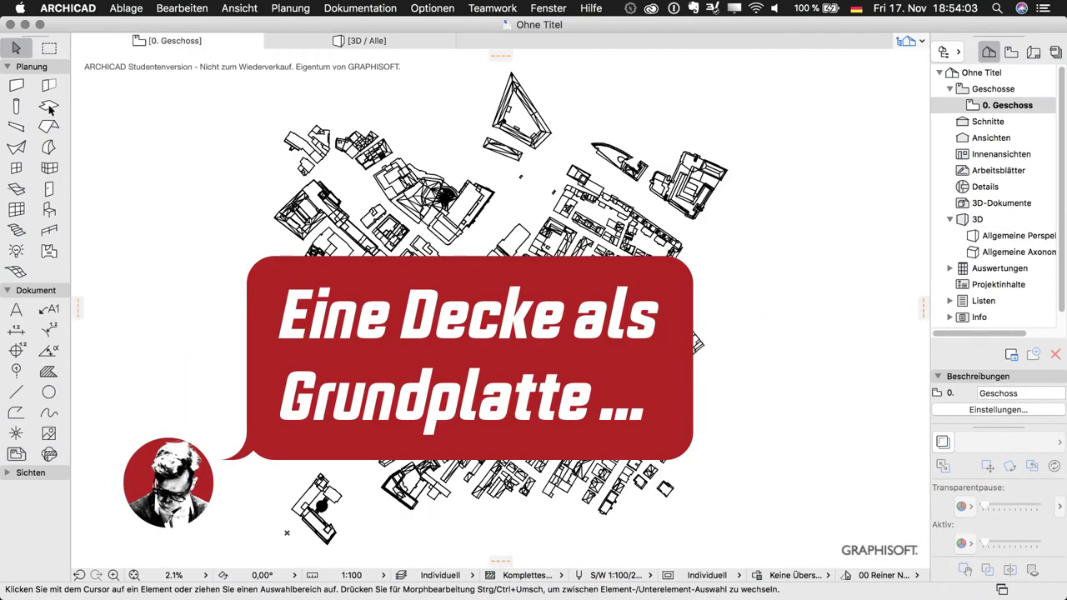
# Step: Draw a 0,300-thick rectangular slab from corner to corner under the entire city plan
pyautogui.click(48, 105)
pyautogui.doubleClick(48, 105)
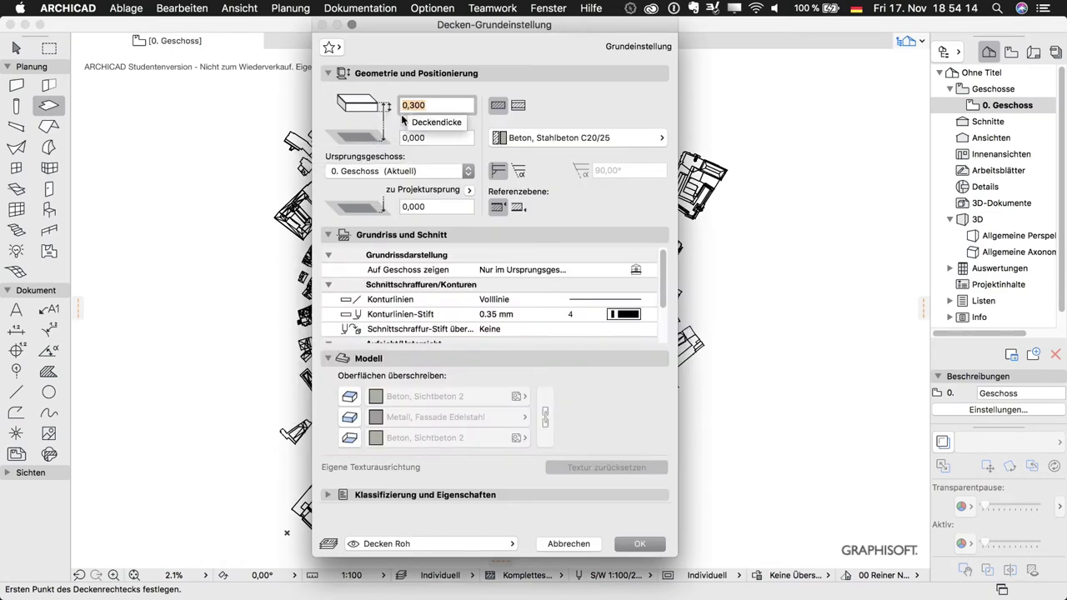
pyautogui.click(639, 544)
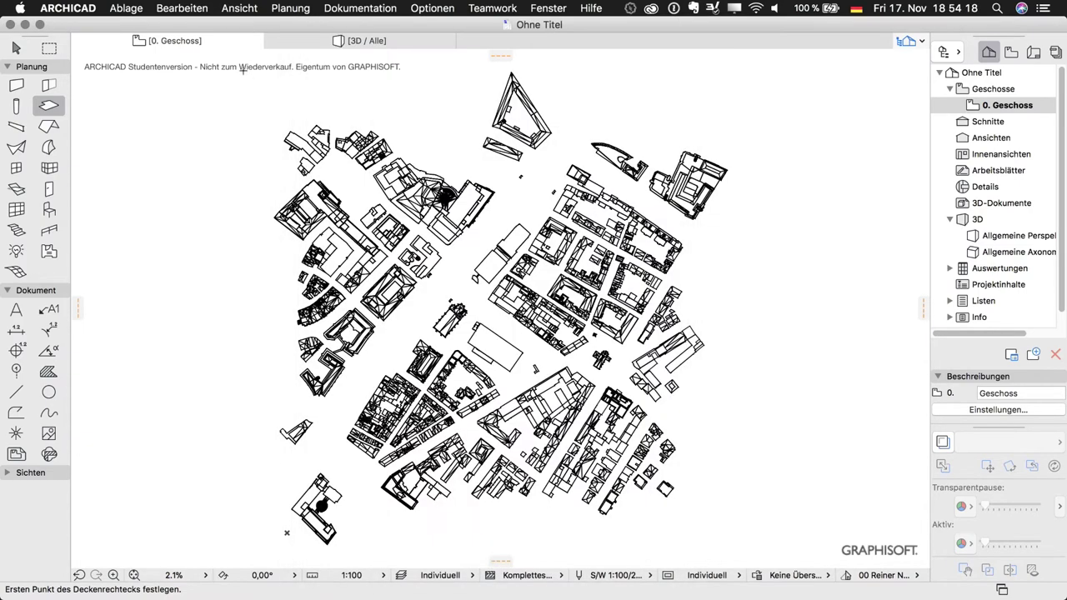
pyautogui.click(224, 71)
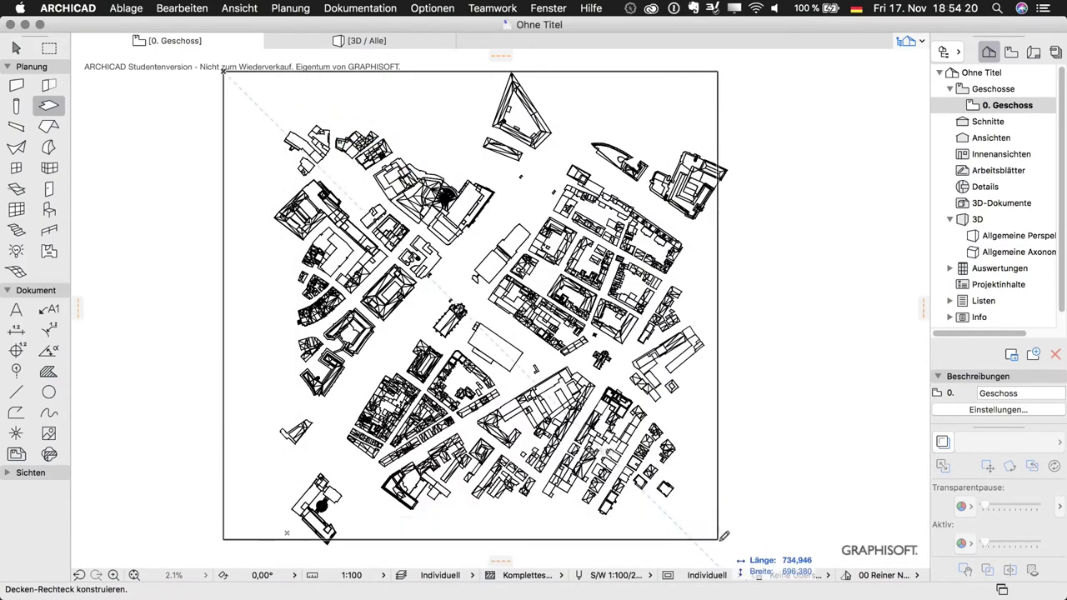
pyautogui.click(745, 553)
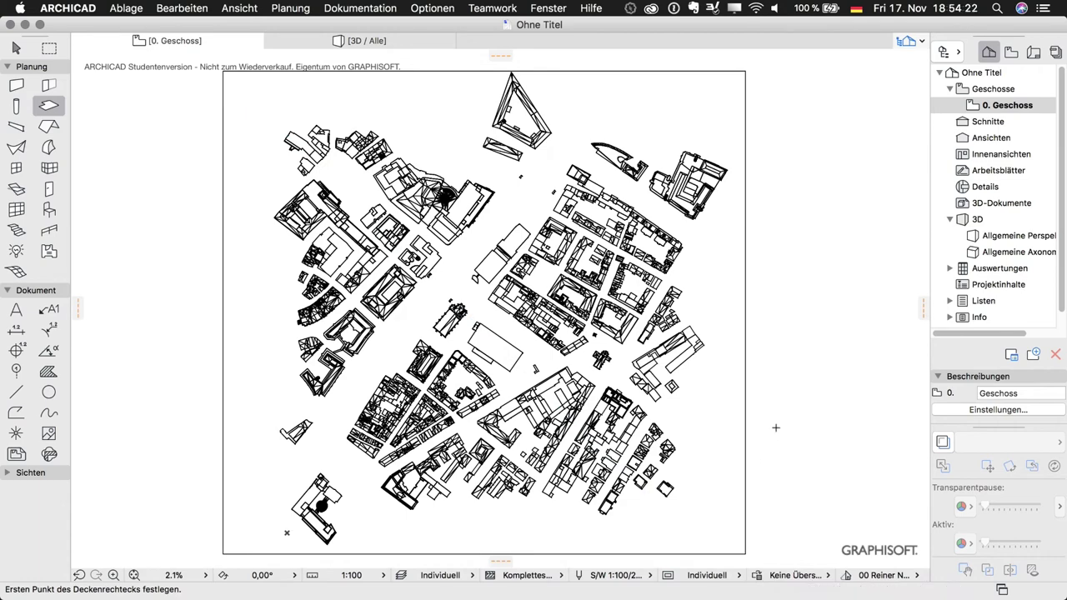
pyautogui.press('F3')
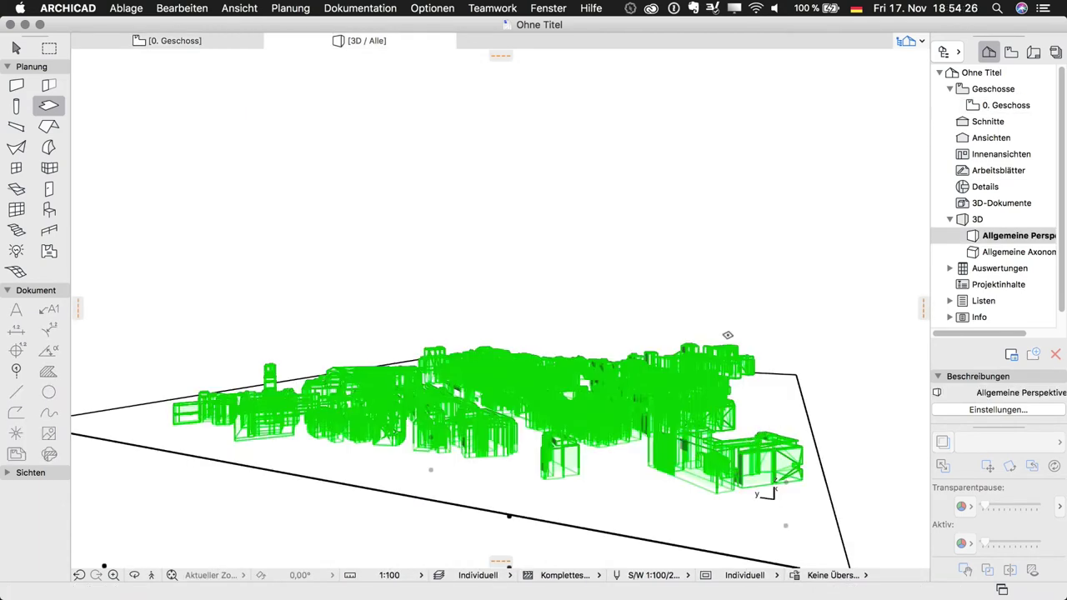
# Step: Show the 3D view shaded with shadows, seen more from above
pyautogui.keyDown('shift'); pyautogui.moveTo(700, 327); pyautogui.dragTo(620, 183, button='middle'); pyautogui.keyUp('shift')
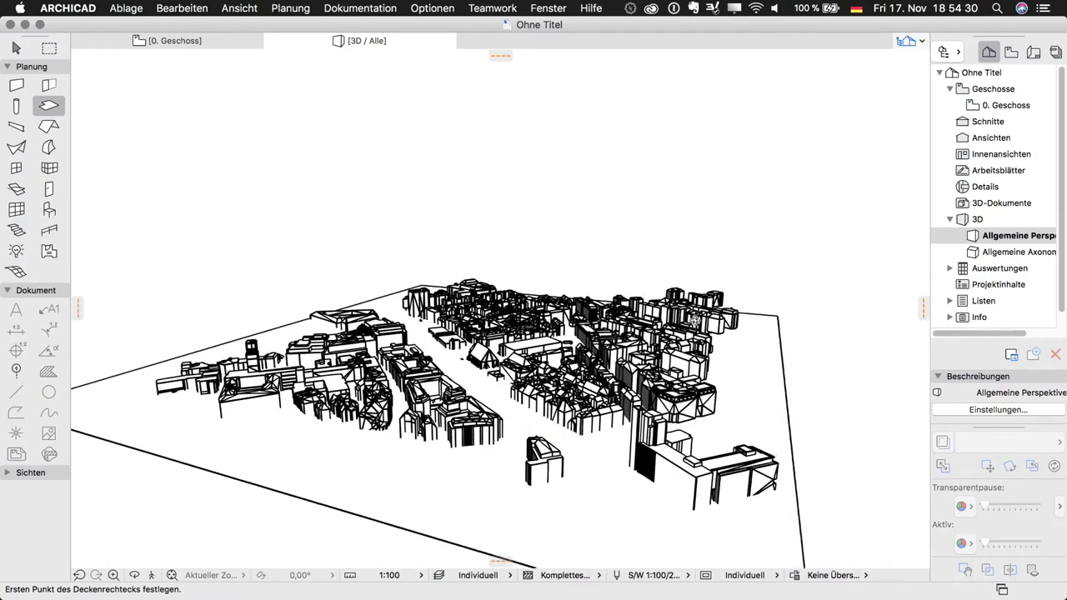
pyautogui.rightClick(621, 190)
pyautogui.moveTo(671, 198)
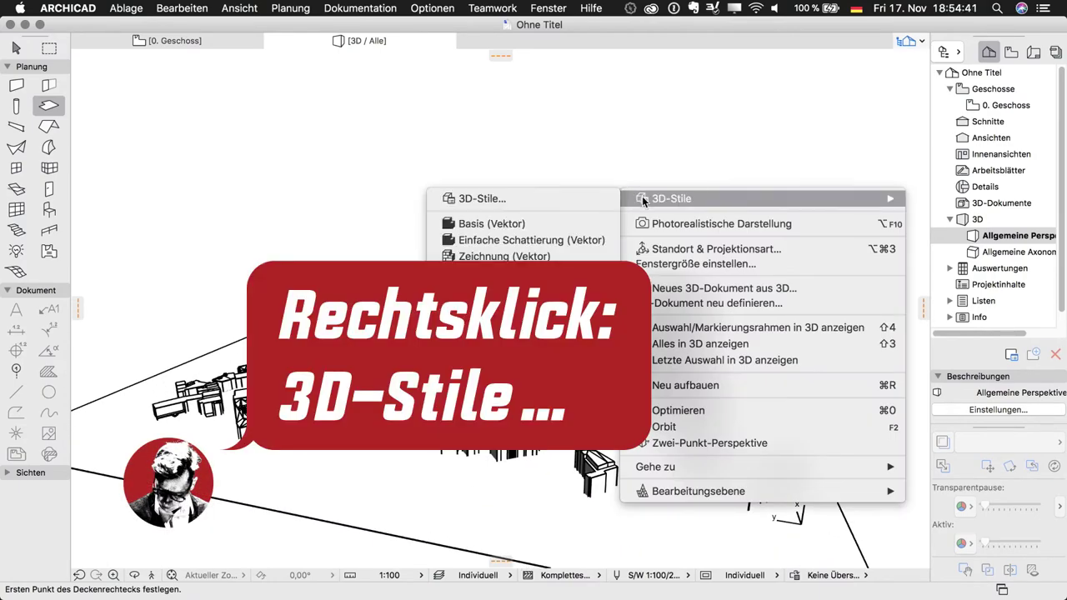
pyautogui.click(542, 315)
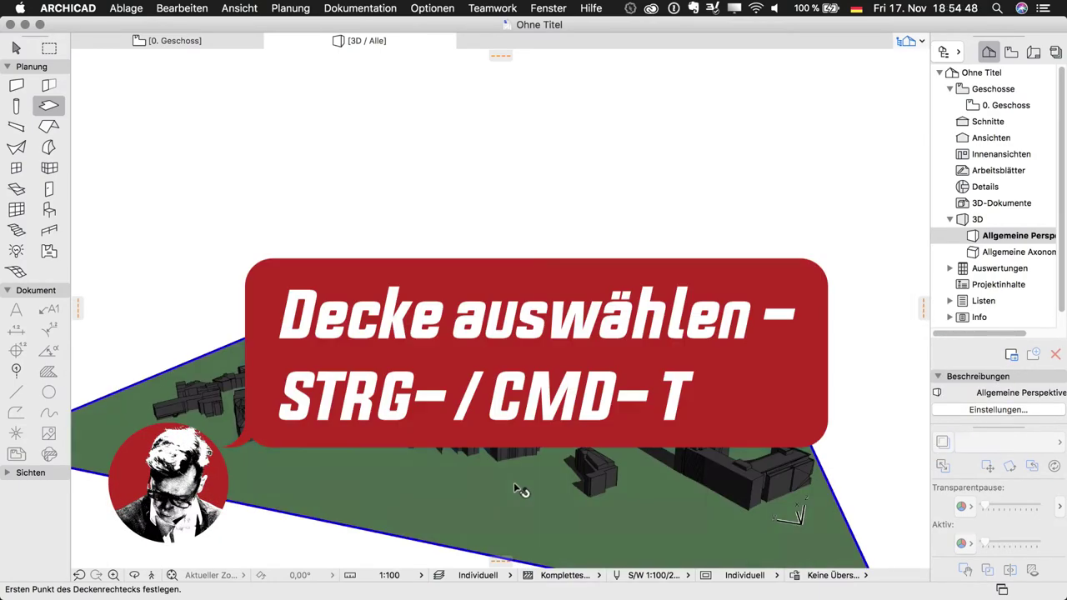
# Step: Override and link the slab's top, edge and bottom surfaces to Farbe, rot
pyautogui.press('super+t')
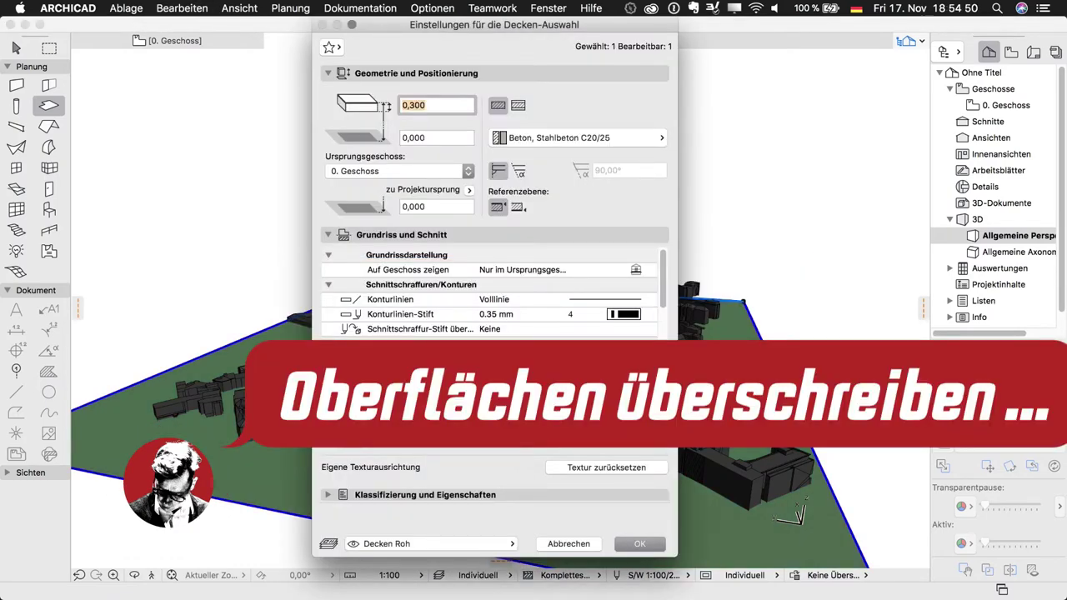
pyautogui.click(349, 396)
pyautogui.click(350, 417)
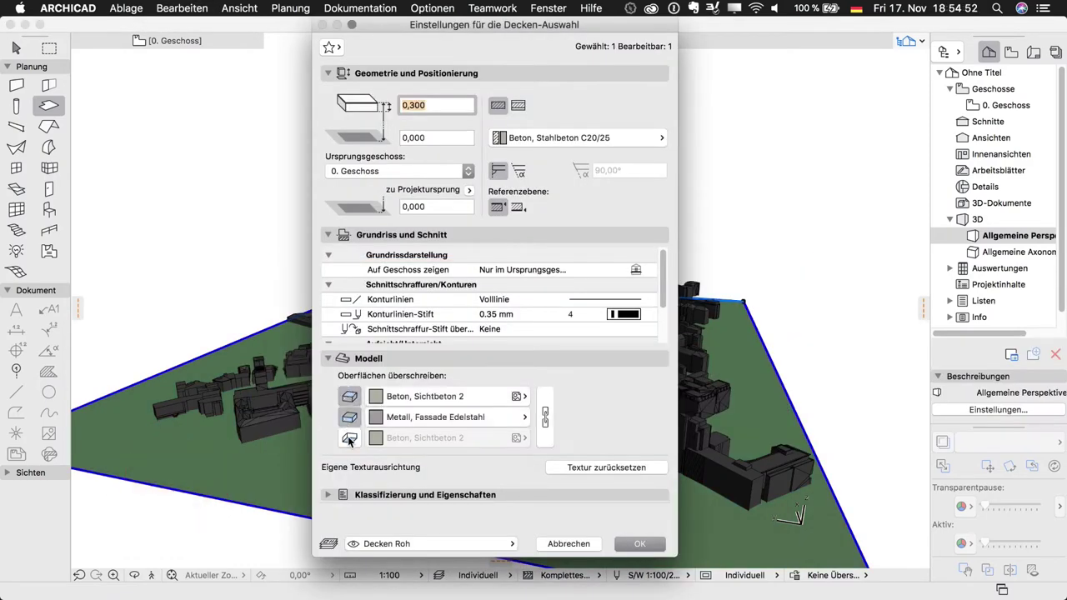
pyautogui.click(349, 437)
pyautogui.click(545, 417)
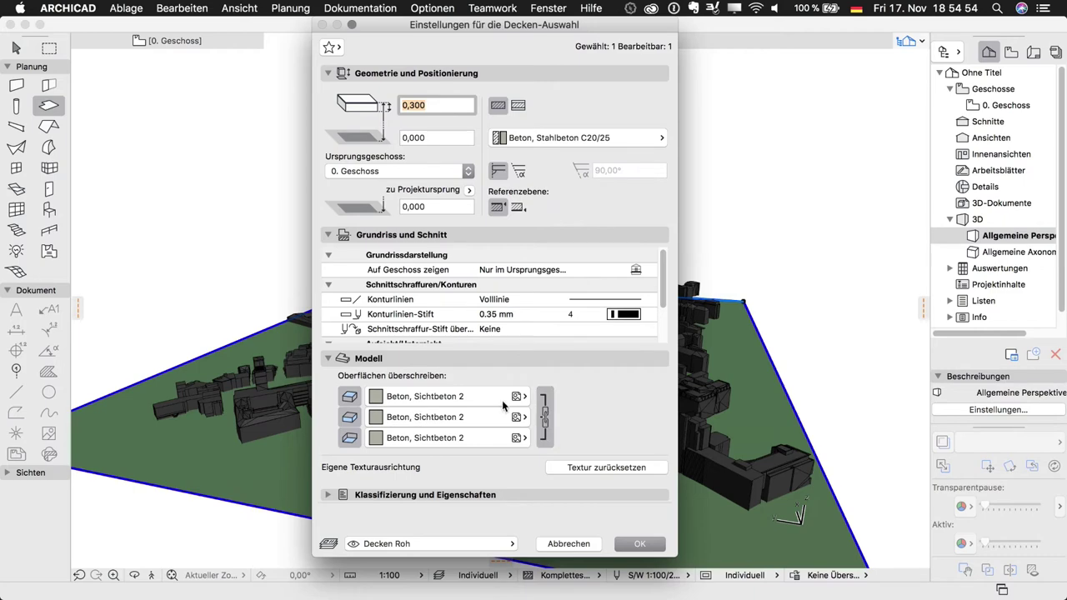
pyautogui.click(452, 397)
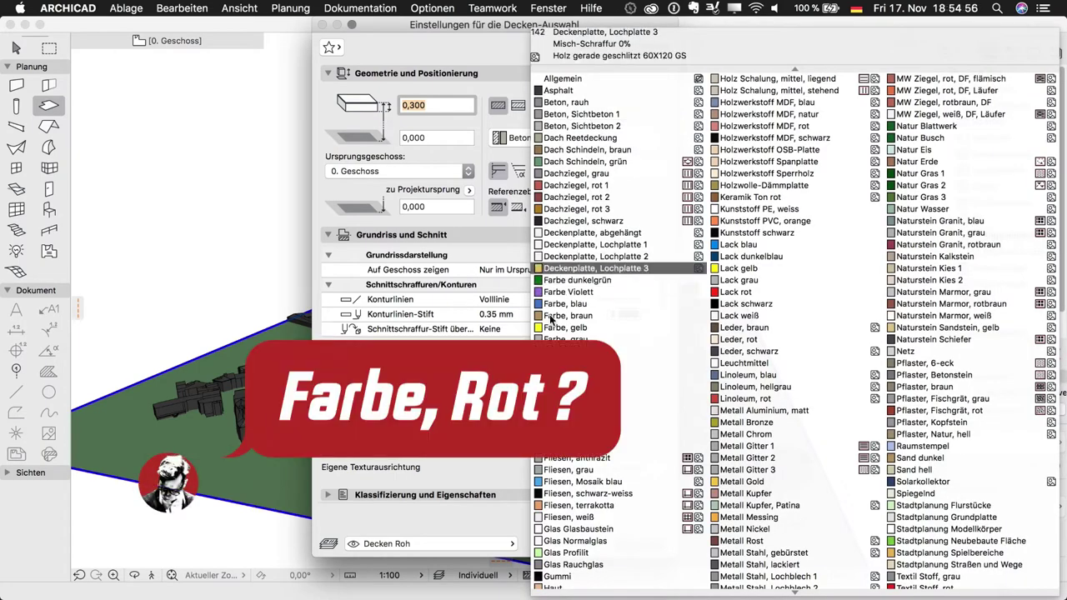
pyautogui.click(575, 409)
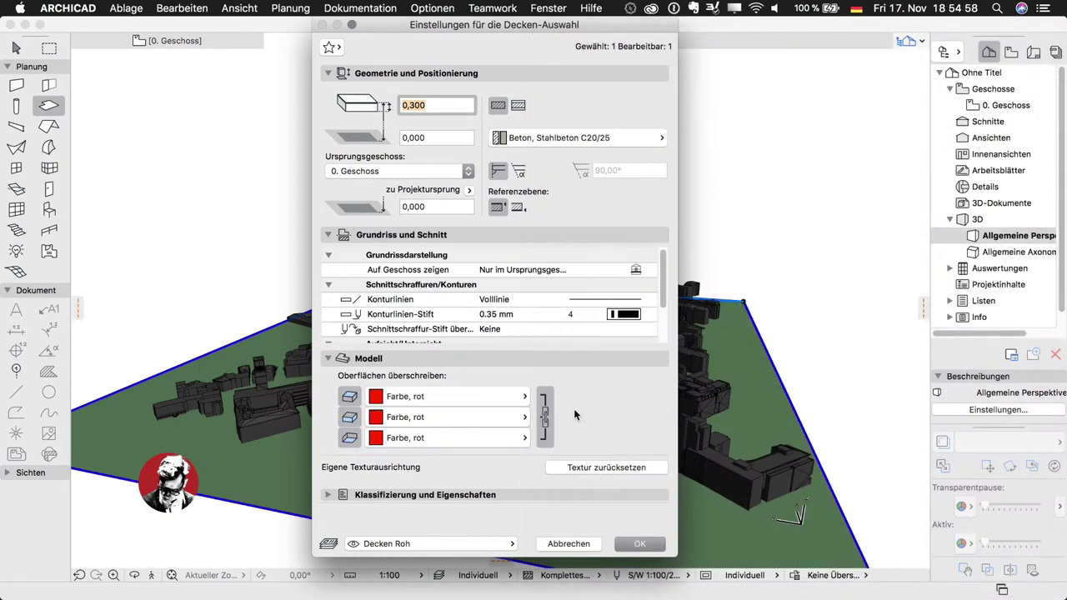
pyautogui.click(628, 541)
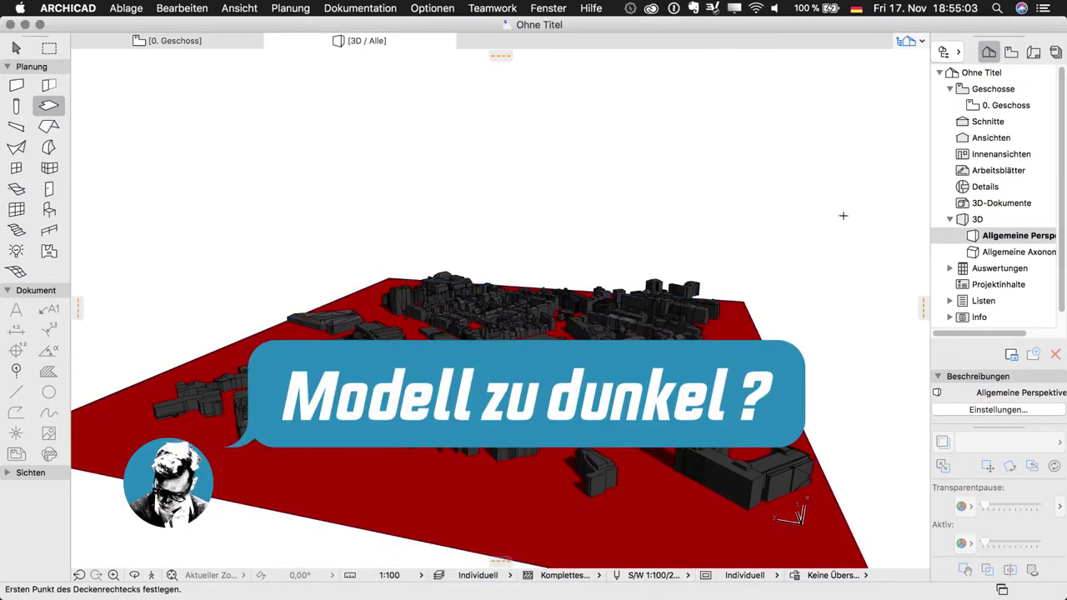
# Step: Select the Stuttgart_Modell_3D object and turn on its surface override with Kunststoff PE, weiss
pyautogui.click(50, 211)
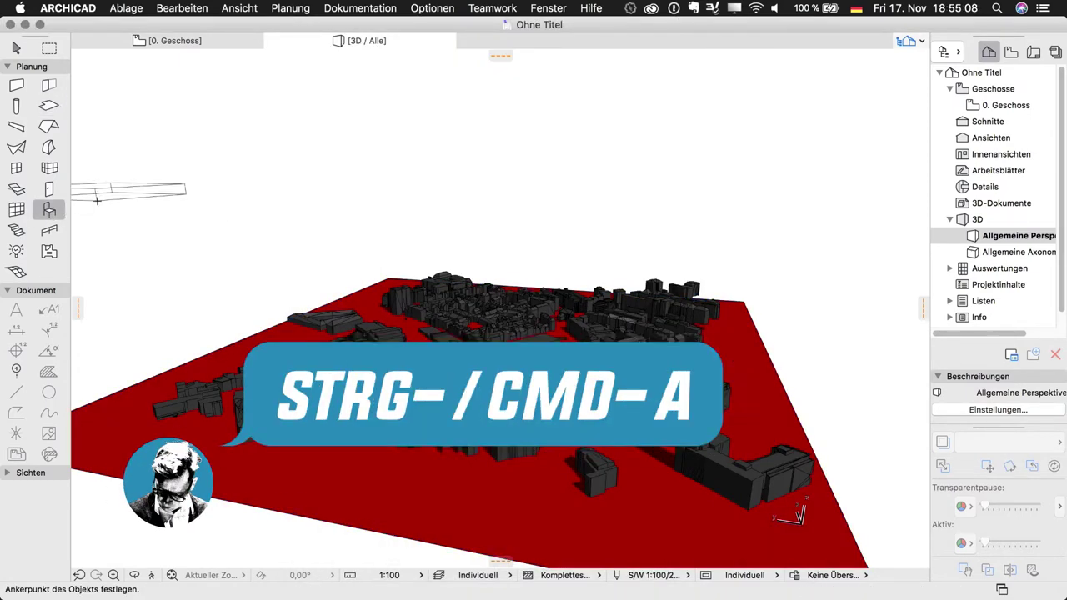
pyautogui.press('super+a')
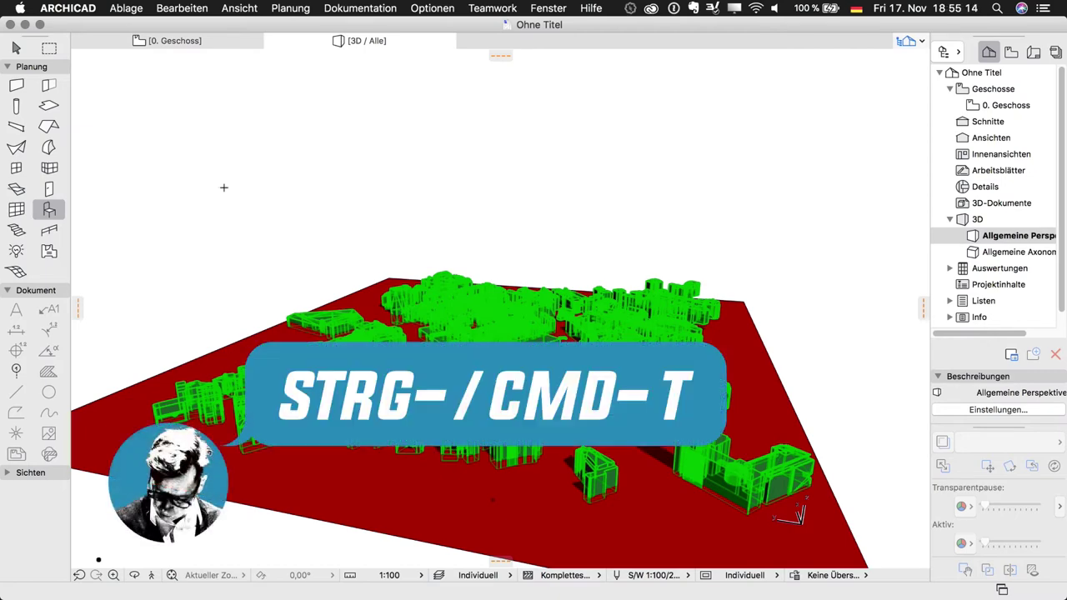
pyautogui.press('super+t')
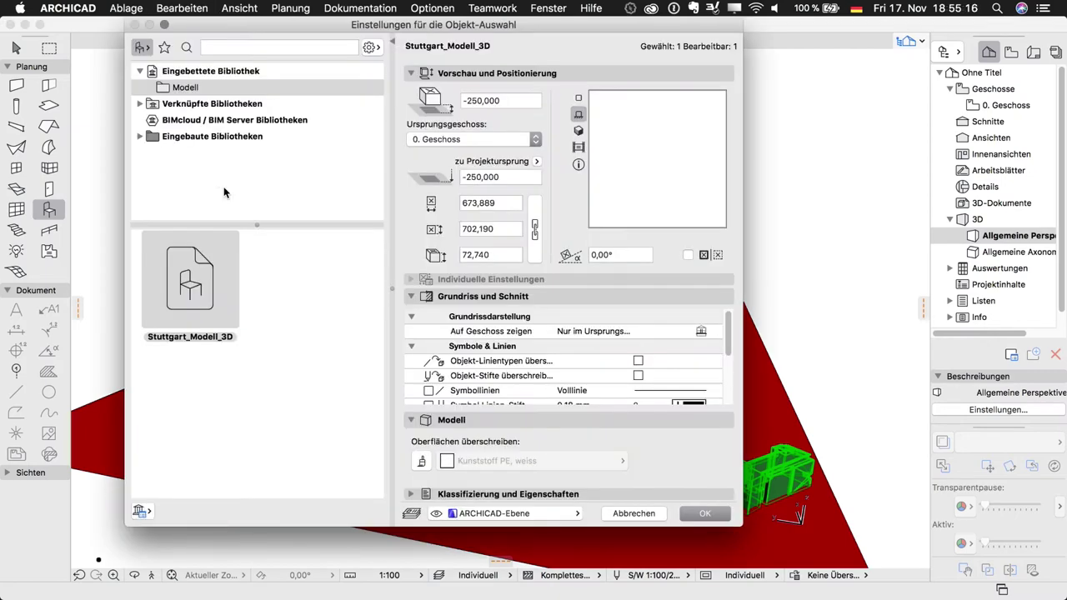
pyautogui.click(410, 296)
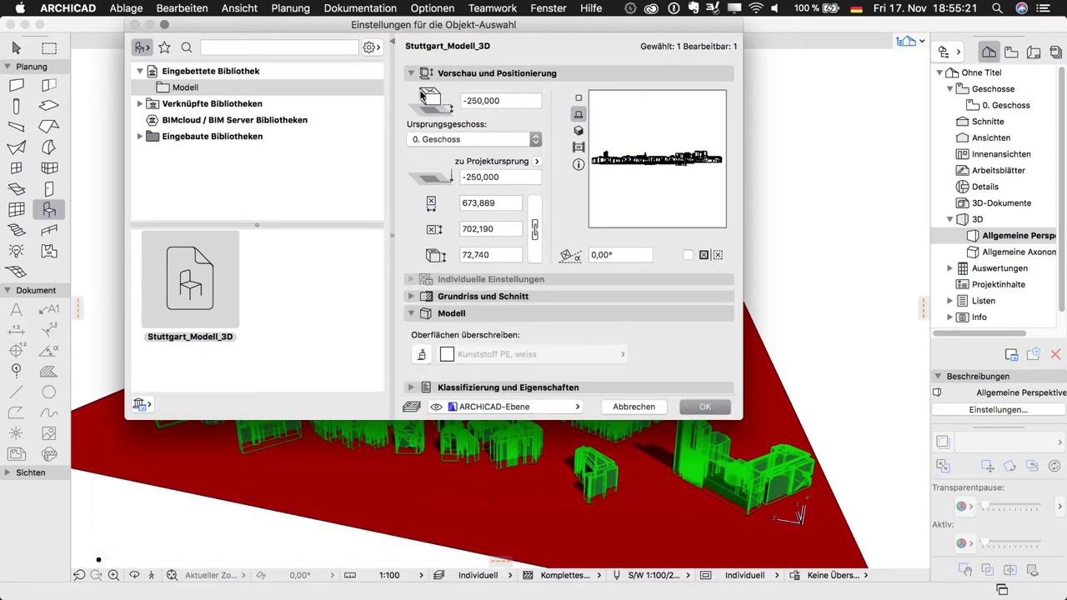
pyautogui.click(410, 73)
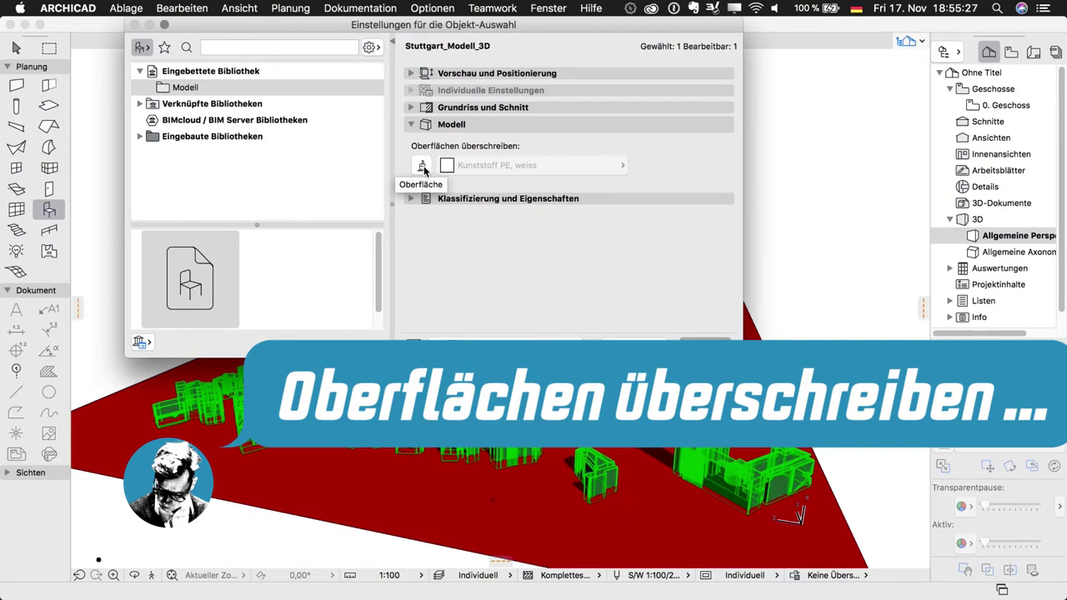
pyautogui.click(422, 167)
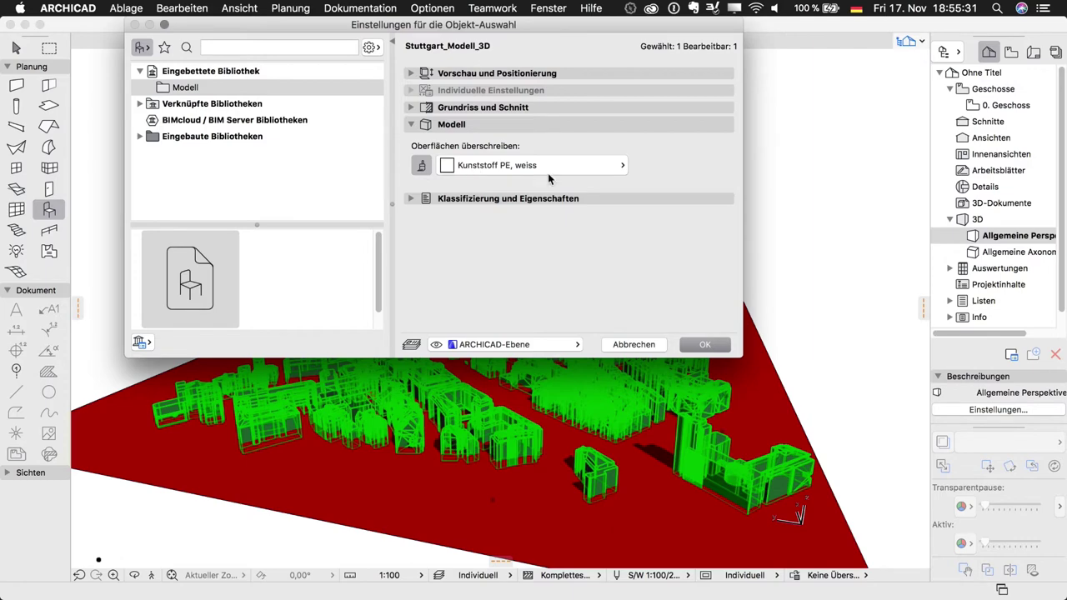
# Step: Apply the white surface override and inspect the white buildings on the red base slab
pyautogui.click(704, 344)
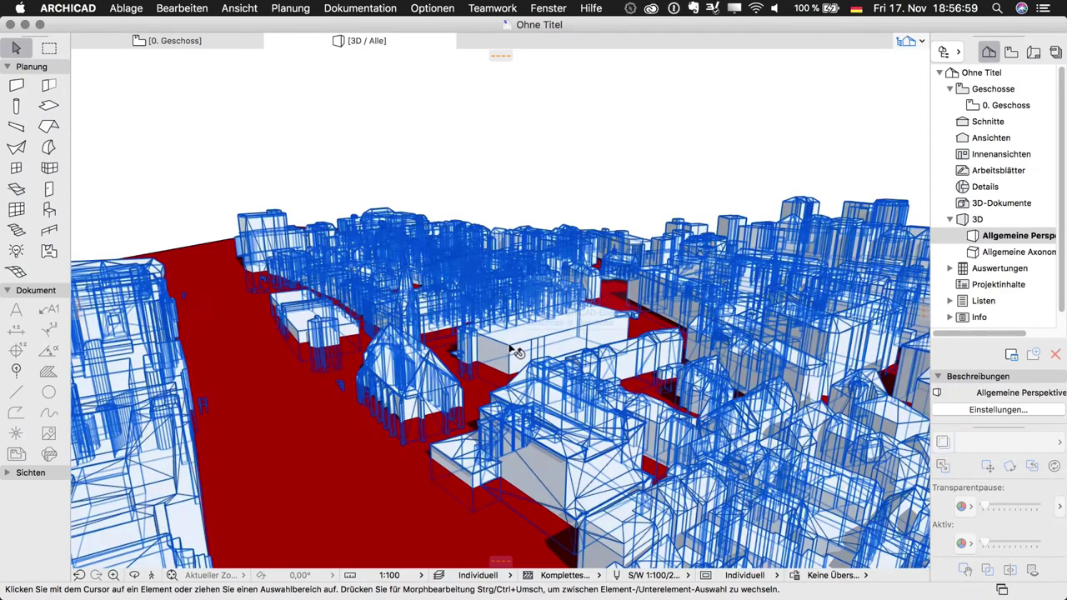
pyautogui.click(517, 332)
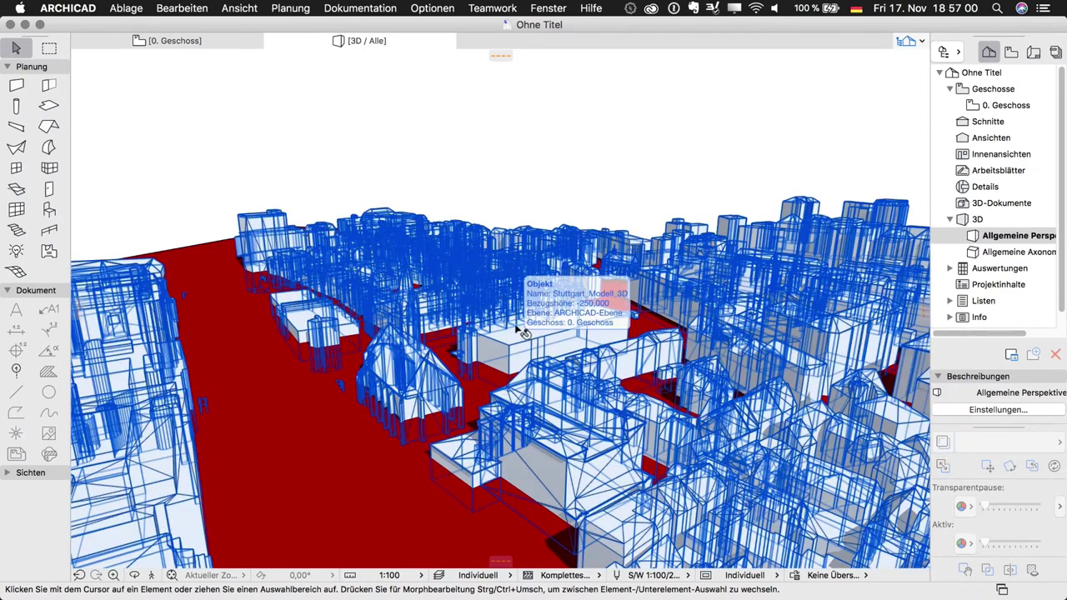
pyautogui.click(550, 119)
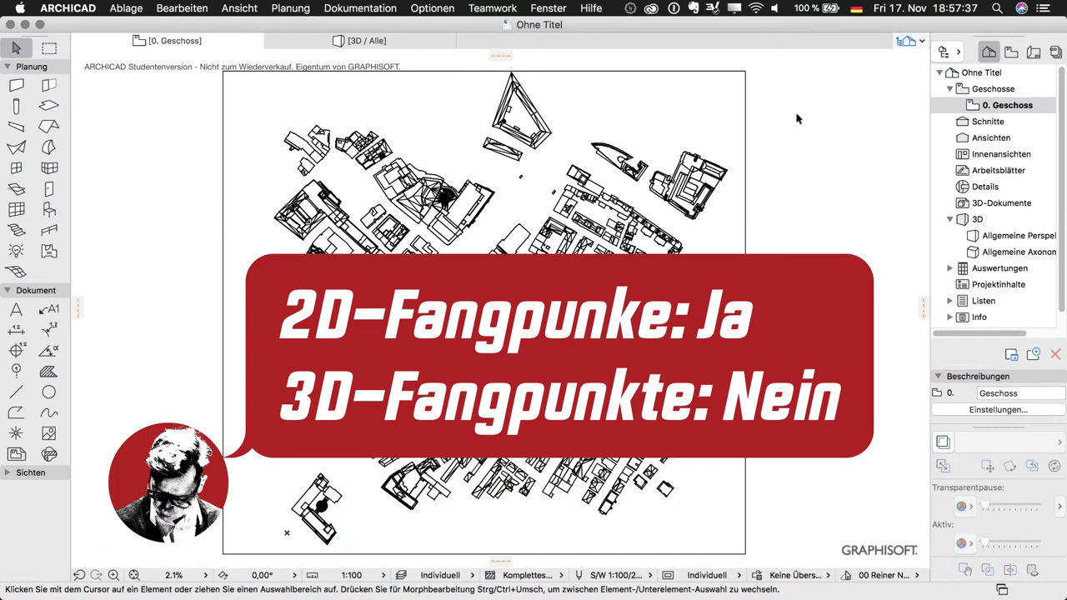
# Step: Select the city object and open it for GDL editing via Libraries and Objects > Open Object
pyautogui.click(50, 209)
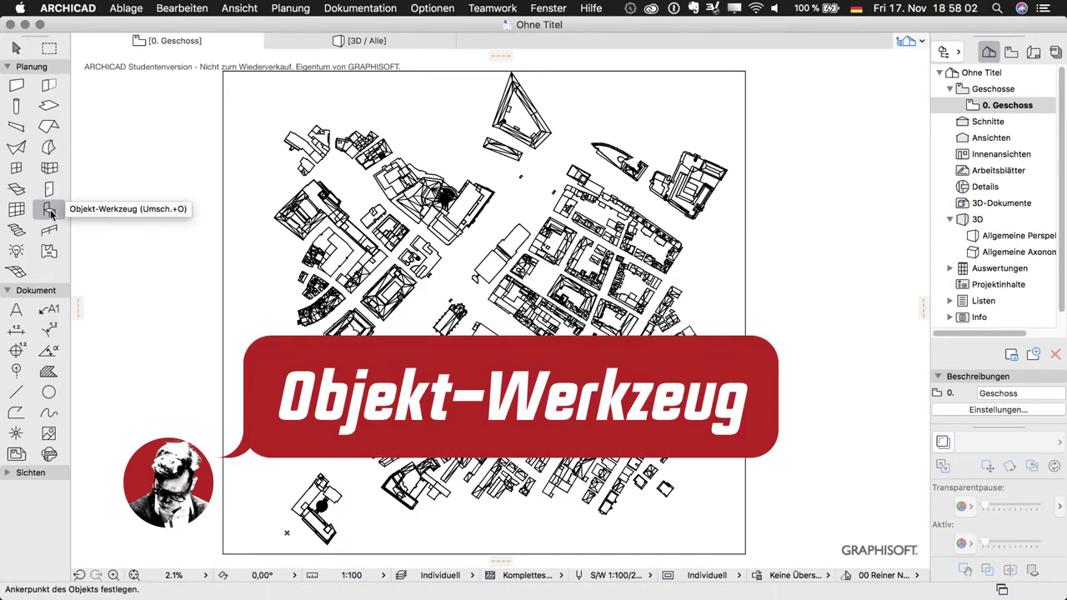
pyautogui.press('super+a')
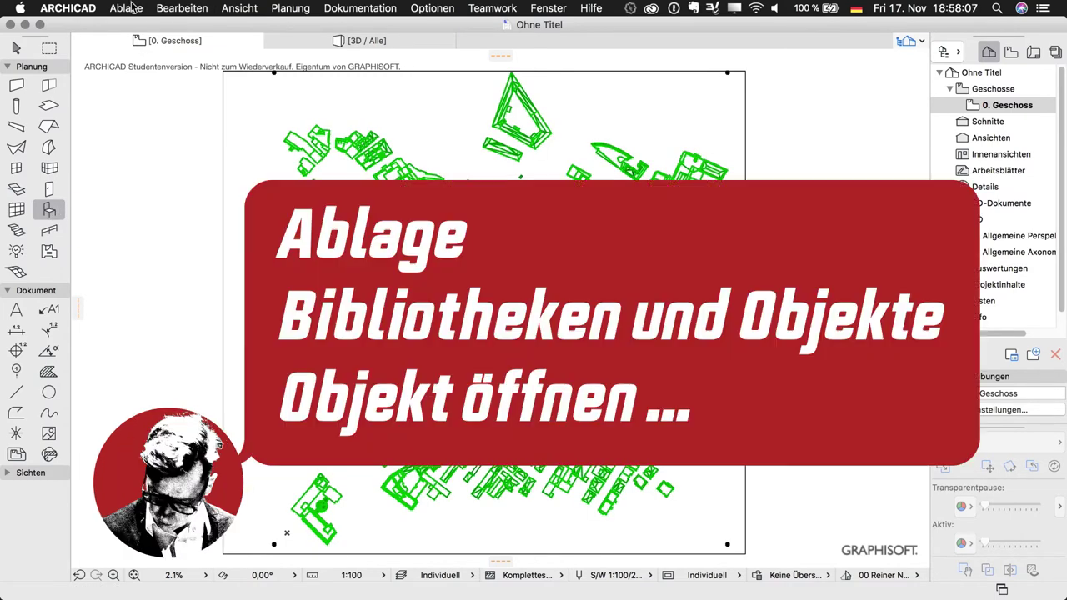
pyautogui.click(127, 9)
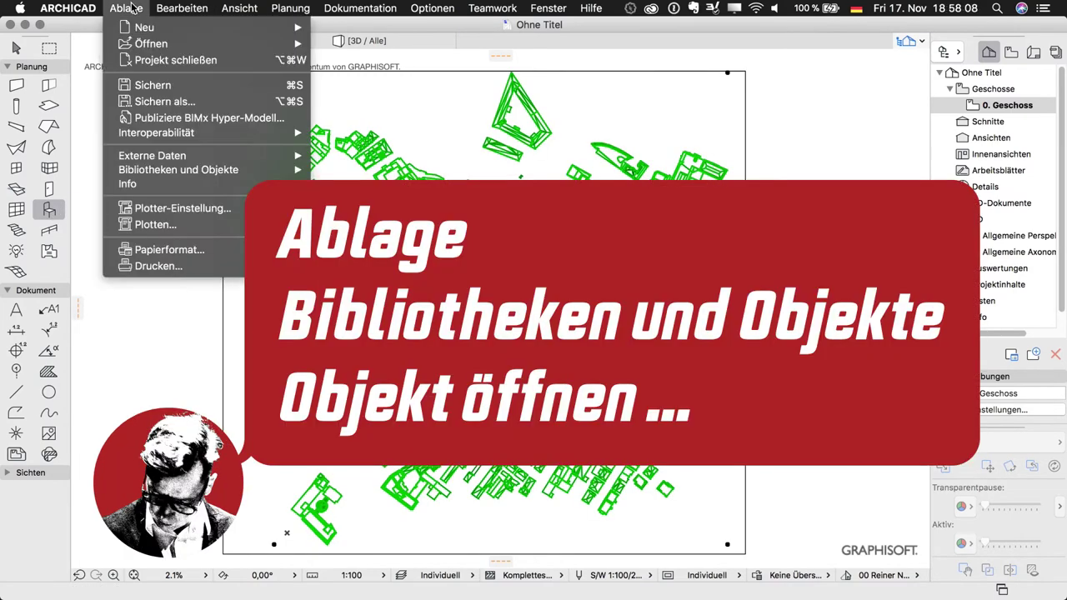
pyautogui.moveTo(178, 169)
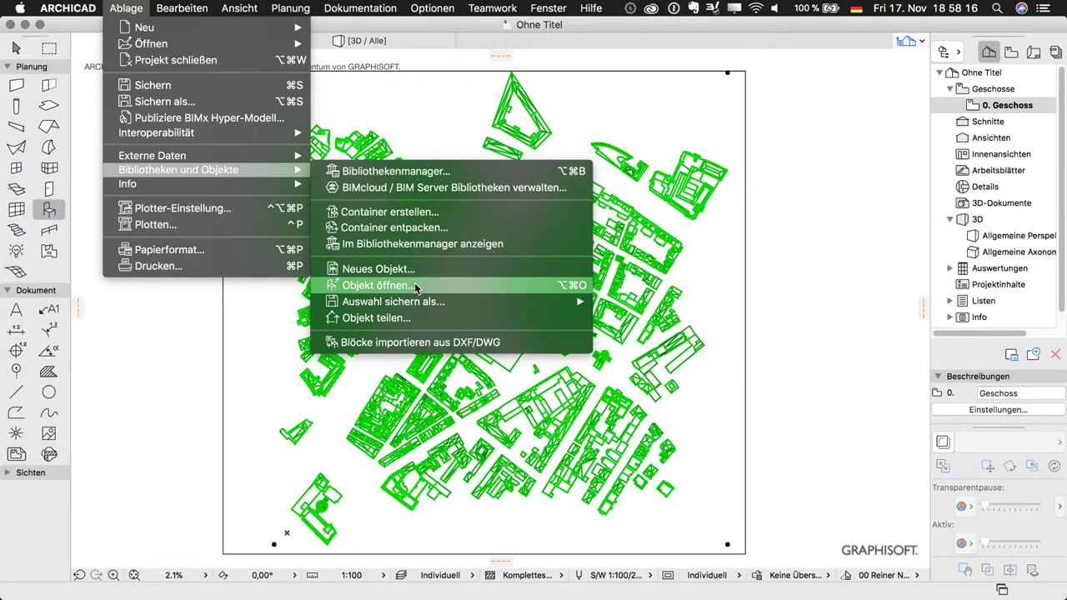
pyautogui.click(414, 285)
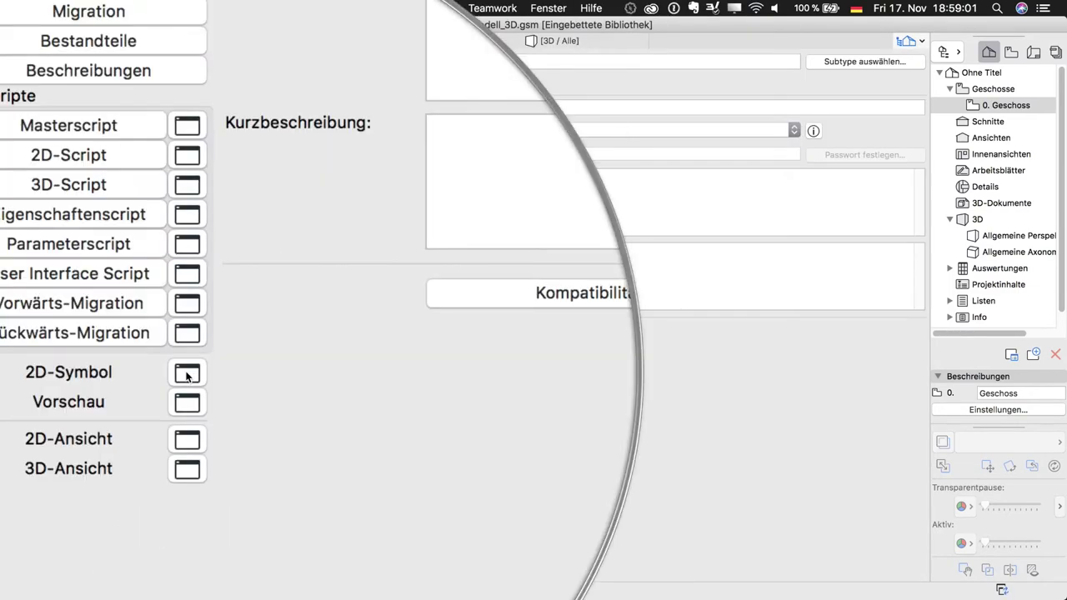
# Step: Open the object's 2D symbol window and reposition it on screen
pyautogui.click(187, 375)
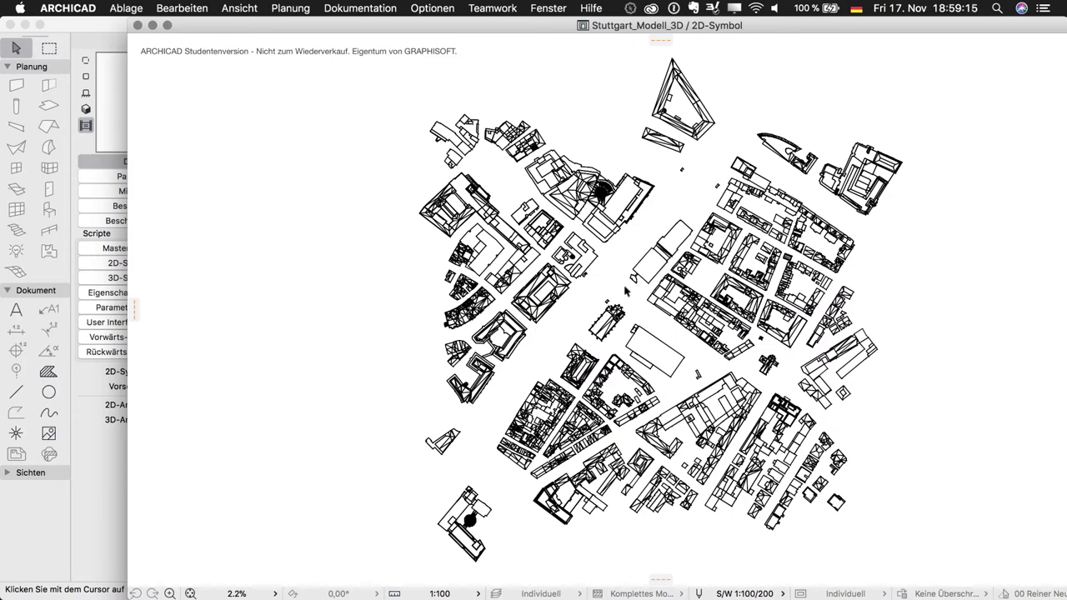
pyautogui.moveTo(535, 26); pyautogui.dragTo(514, 27)
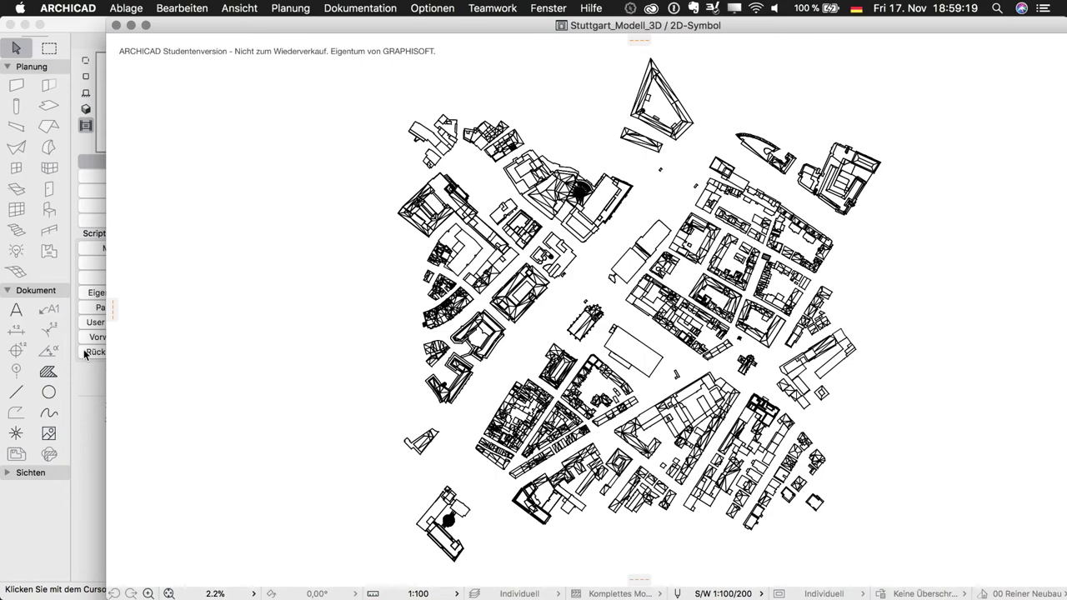
pyautogui.moveTo(203, 28); pyautogui.dragTo(210, 27)
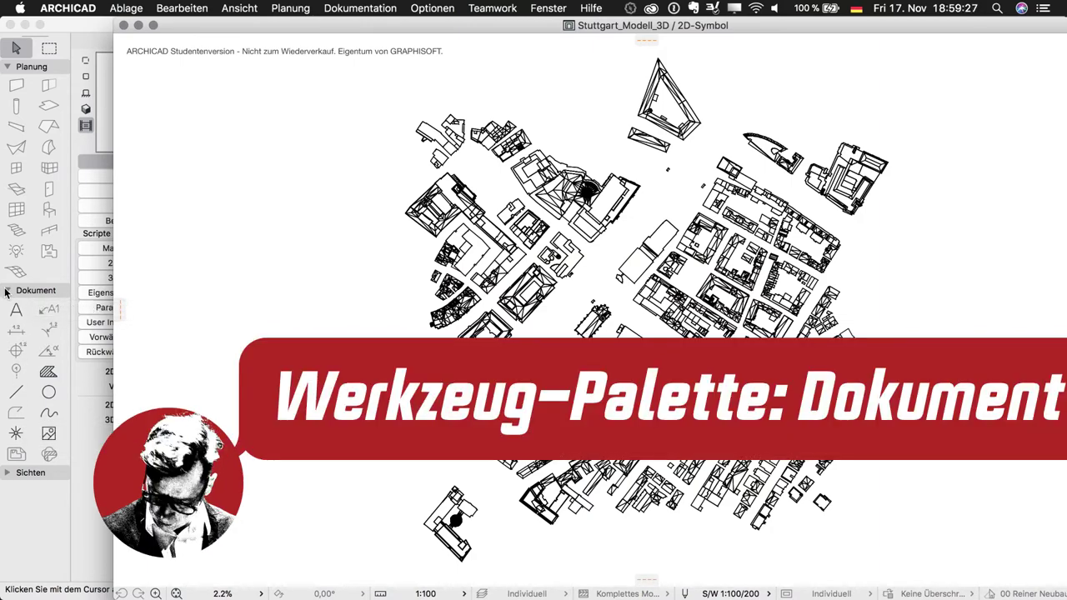
# Step: Place hotspots on the top and lower corners of the first central building
pyautogui.click(16, 435)
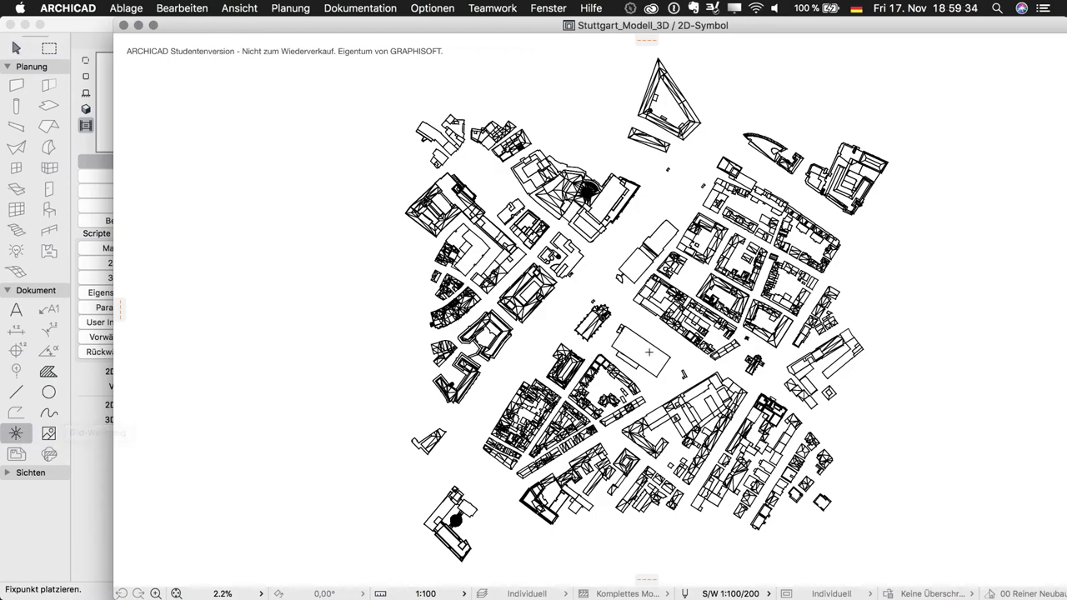
pyautogui.scroll(5, 649, 352)
pyautogui.scroll(1, 649, 352)
pyautogui.scroll(1, 649, 351)
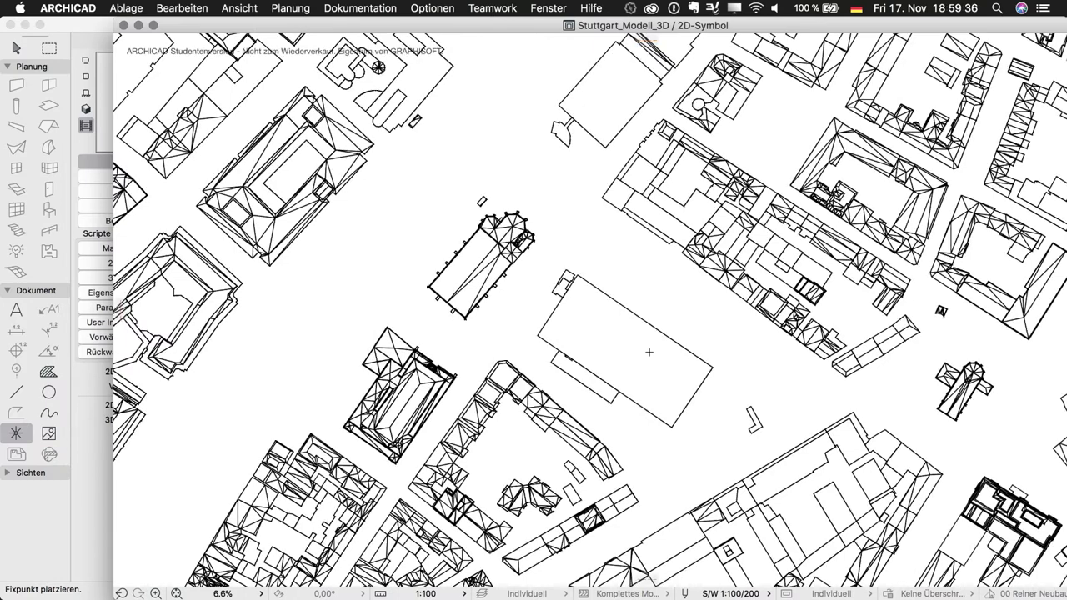
pyautogui.scroll(1, 649, 352)
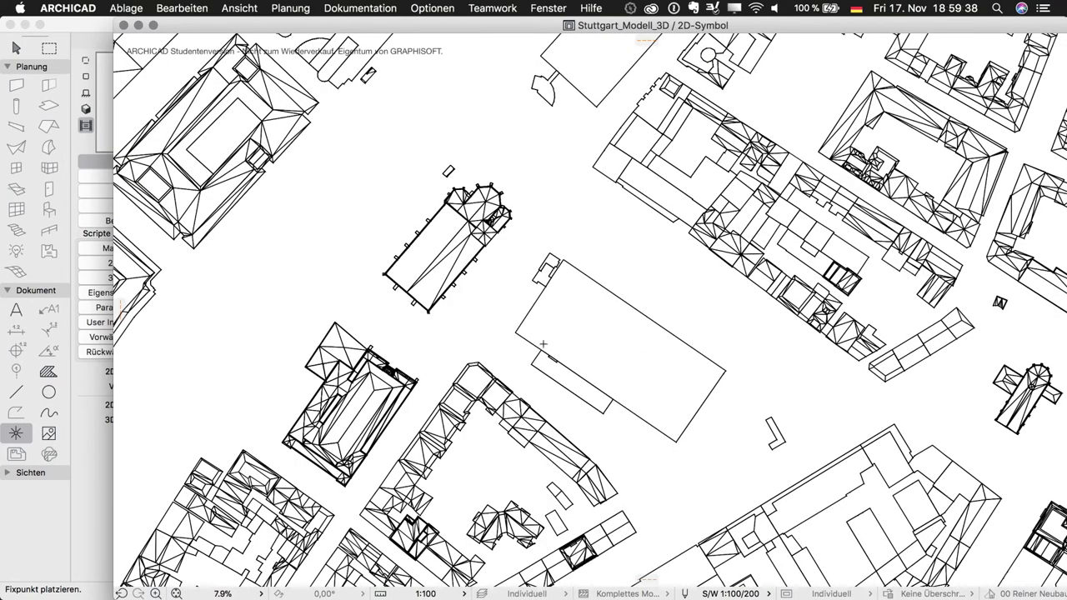
pyautogui.scroll(3, 442, 157)
pyautogui.click(443, 158)
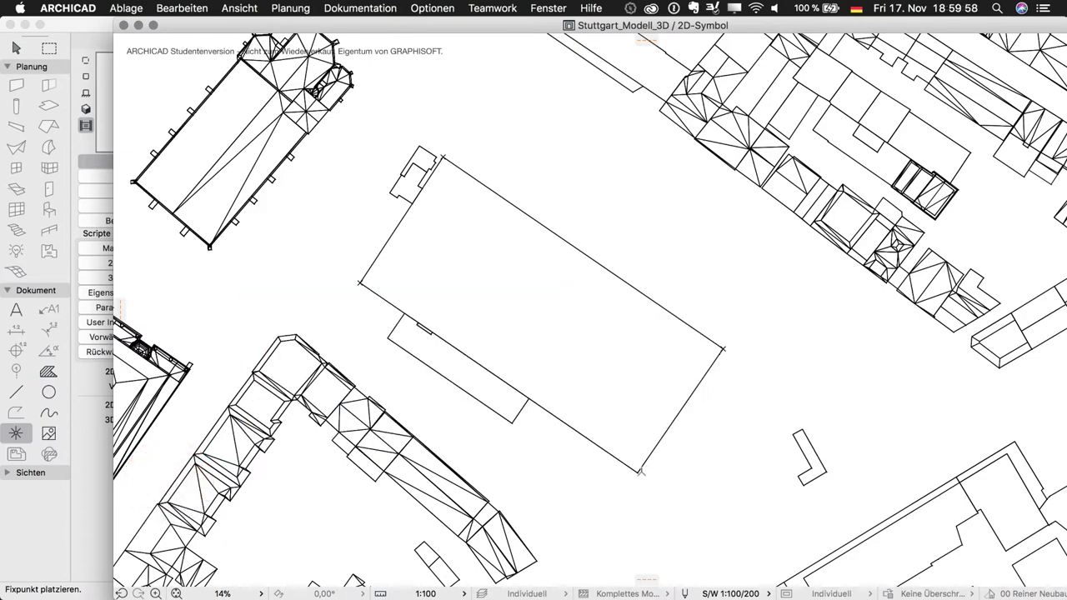
pyautogui.click(638, 473)
# Step: Pan and zoom the 2D symbol to bring the neighbouring long building into view
pyautogui.moveTo(685, 427)
pyautogui.mouseDown(button='middle')
pyautogui.moveTo(554, 495)
pyautogui.moveTo(538, 255)
pyautogui.moveTo(454, 381)
pyautogui.moveTo(421, 398)
pyautogui.mouseUp(button='middle')
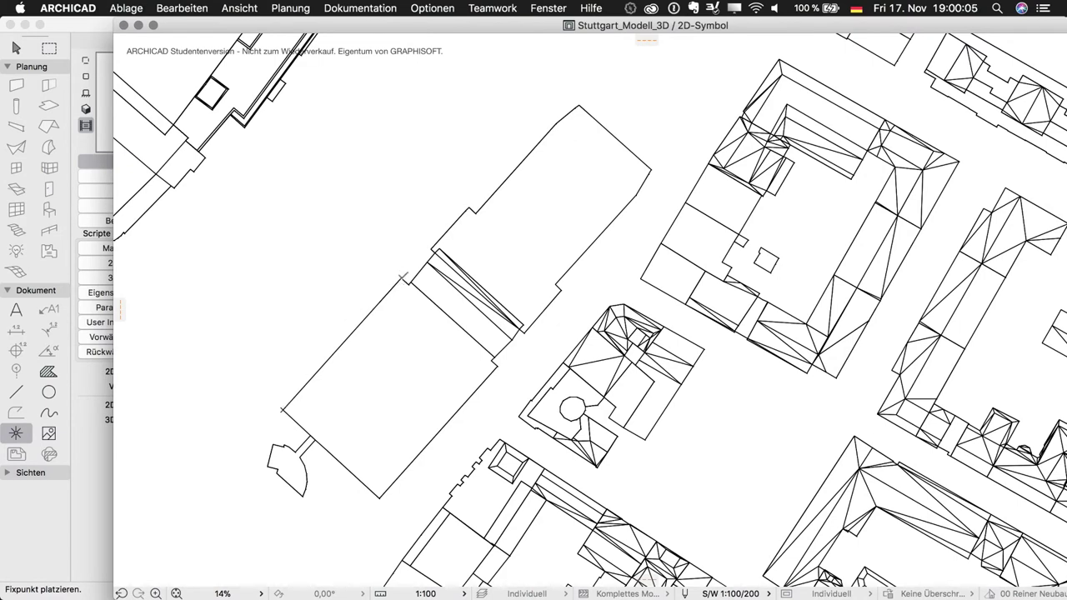
pyautogui.scroll(2, 404, 276)
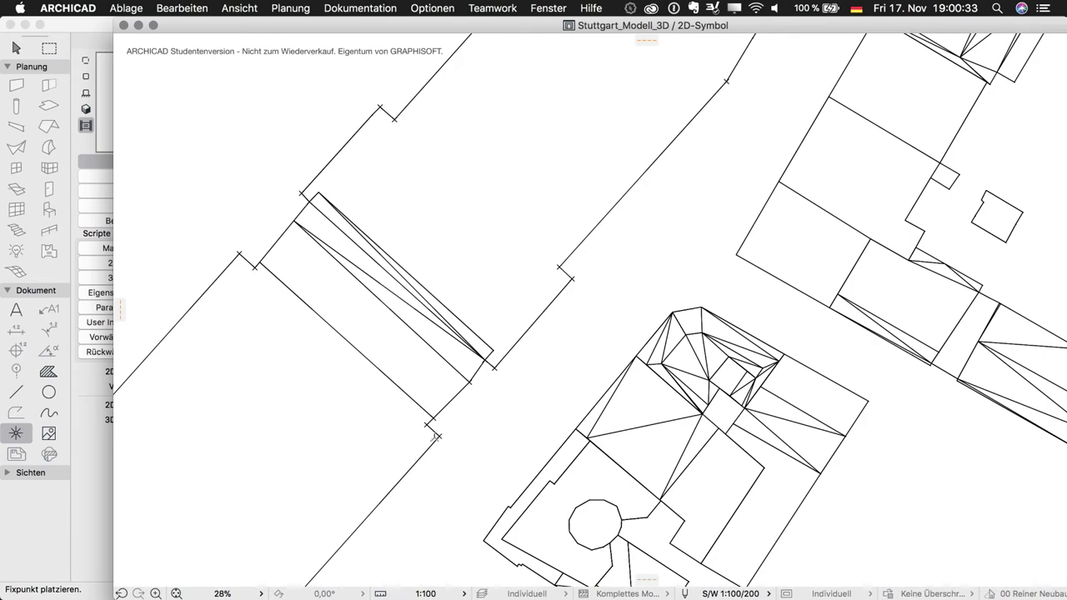
pyautogui.scroll(-5, 429, 425)
pyautogui.hscroll(-4, 373, 467)
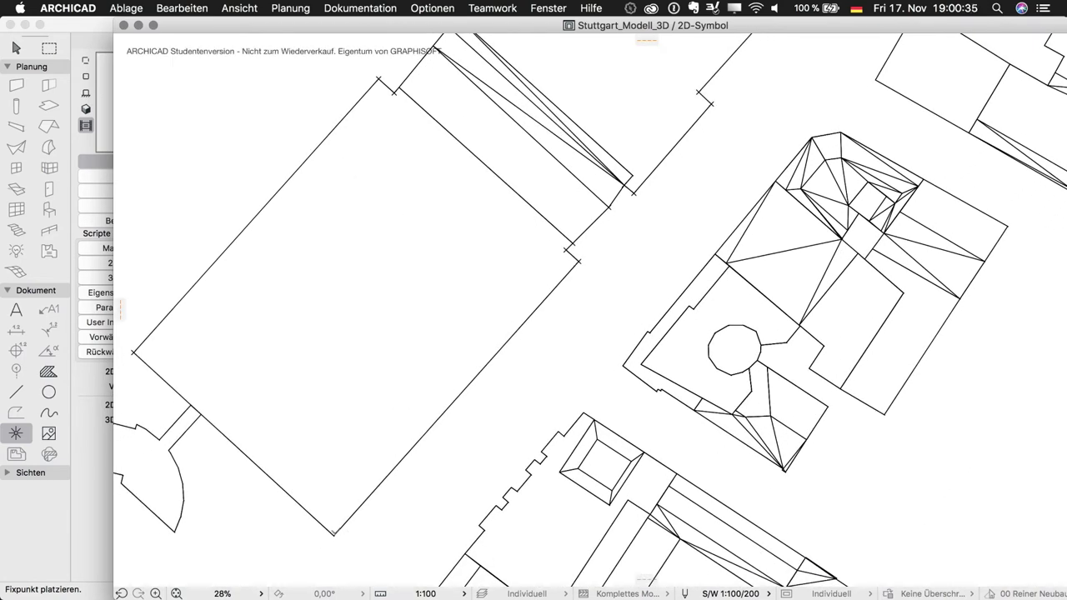
pyautogui.scroll(5, 400, 495)
pyautogui.scroll(-3, 401, 495)
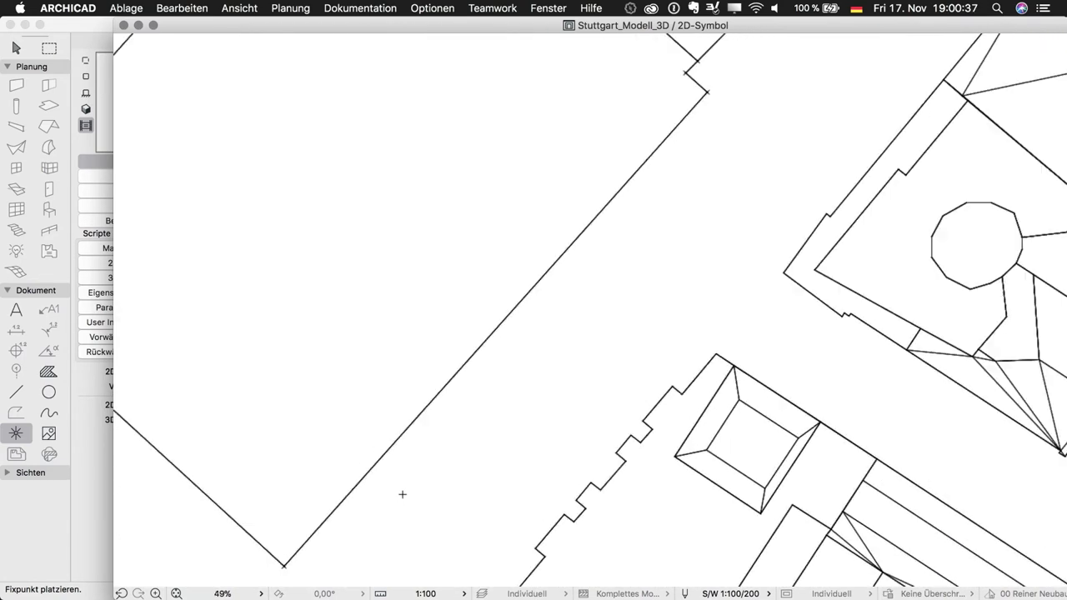
pyautogui.scroll(-5, 402, 494)
pyautogui.scroll(-3, 403, 492)
pyautogui.scroll(-3, 392, 467)
pyautogui.scroll(-3, 371, 429)
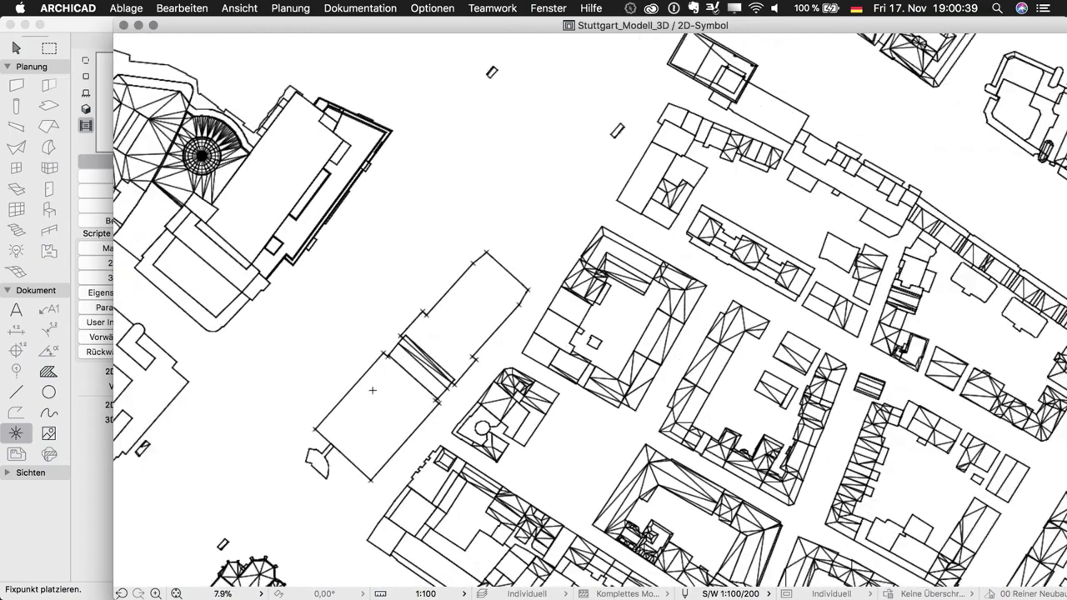
pyautogui.scroll(2, 377, 417)
pyautogui.moveTo(379, 416)
pyautogui.mouseDown(button='middle')
pyautogui.moveTo(612, 342)
pyautogui.moveTo(588, 375)
pyautogui.mouseUp(button='middle')
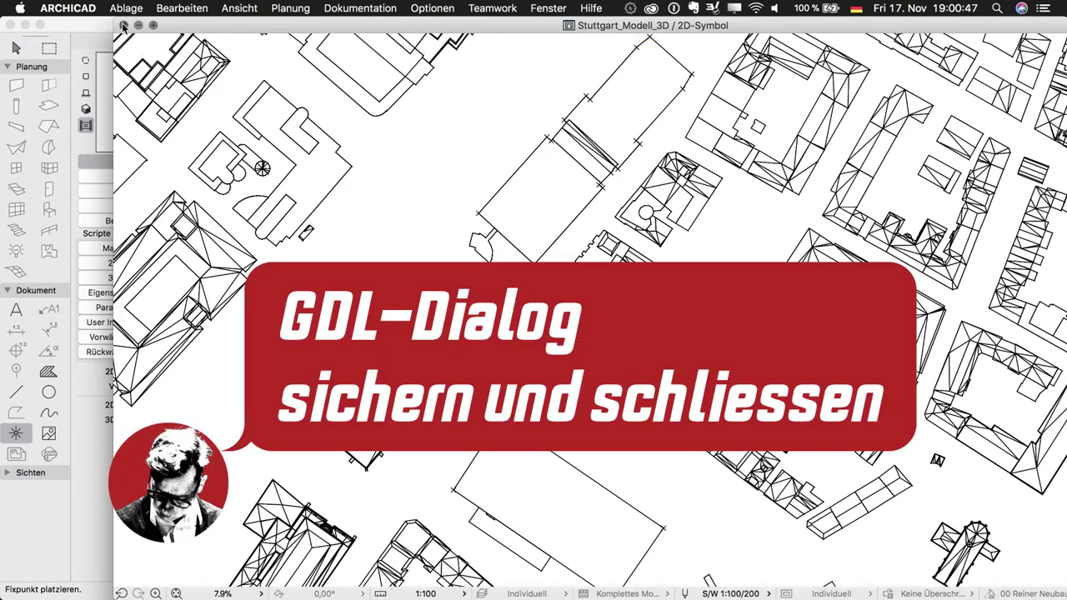
# Step: Close the 2D symbol, save Stuttgart_Modell_3D with Cmd+S, and close the object editor
pyautogui.click(122, 25)
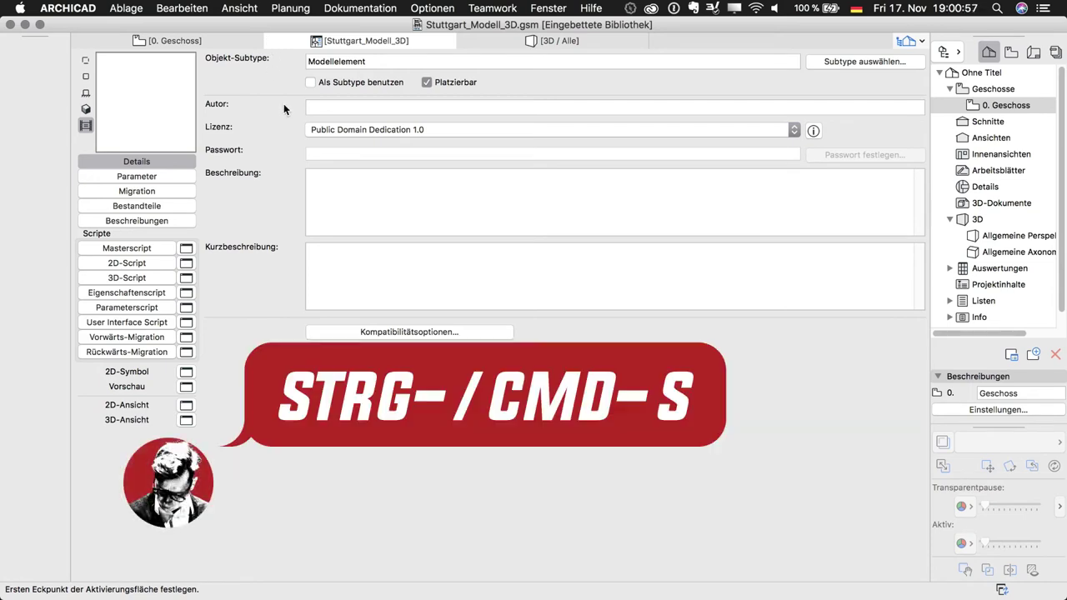
pyautogui.press('super+s')
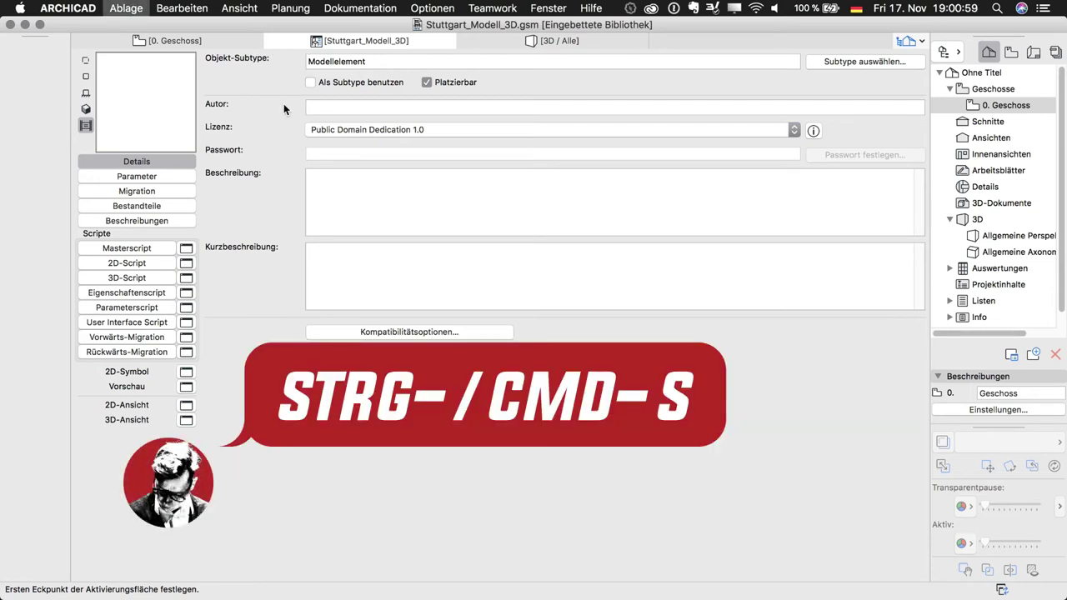
pyautogui.click(271, 41)
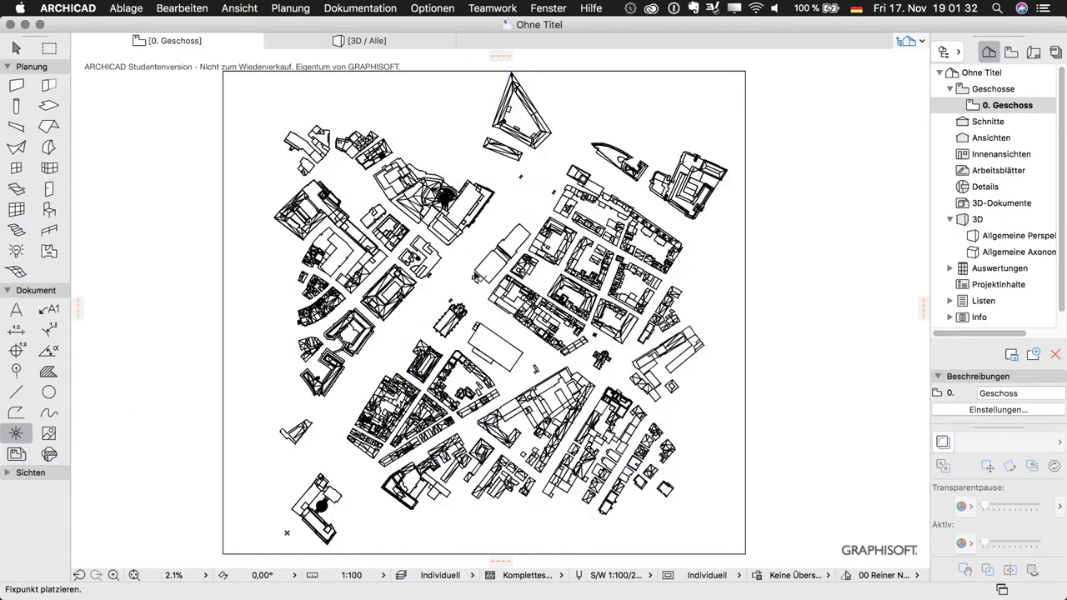
# Step: Select everything on the floor plan and show the selection in 3D with F5
pyautogui.hotkey('ctrl', 'a')
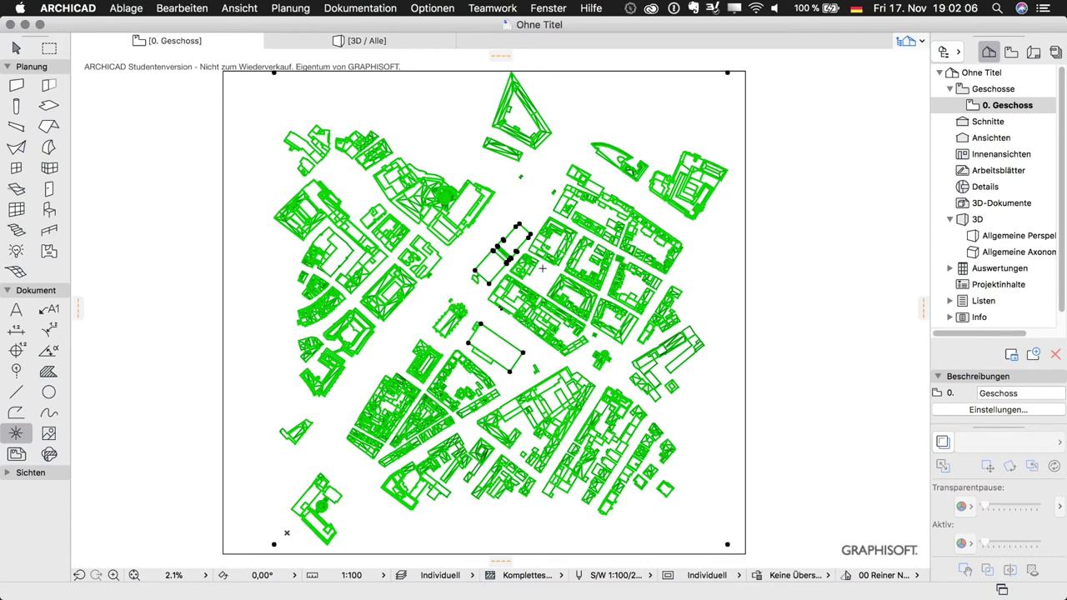
pyautogui.press('F5')
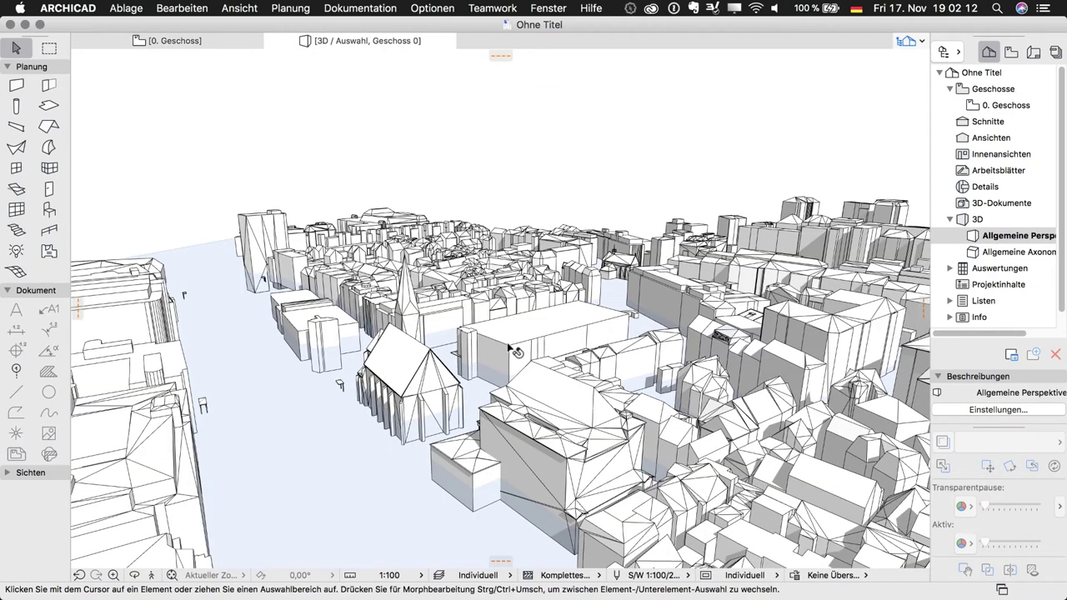
# Step: Orbit beneath the city model to confirm the hotspots sit at zero height, then return to plan
pyautogui.click(49, 210)
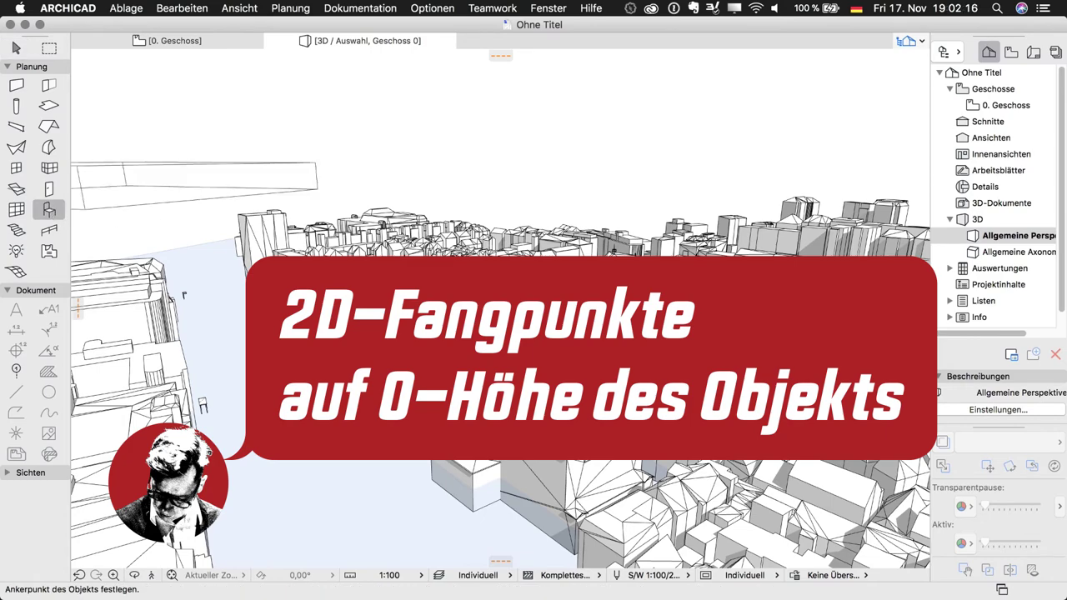
pyautogui.hotkey('ctrl', 'a')
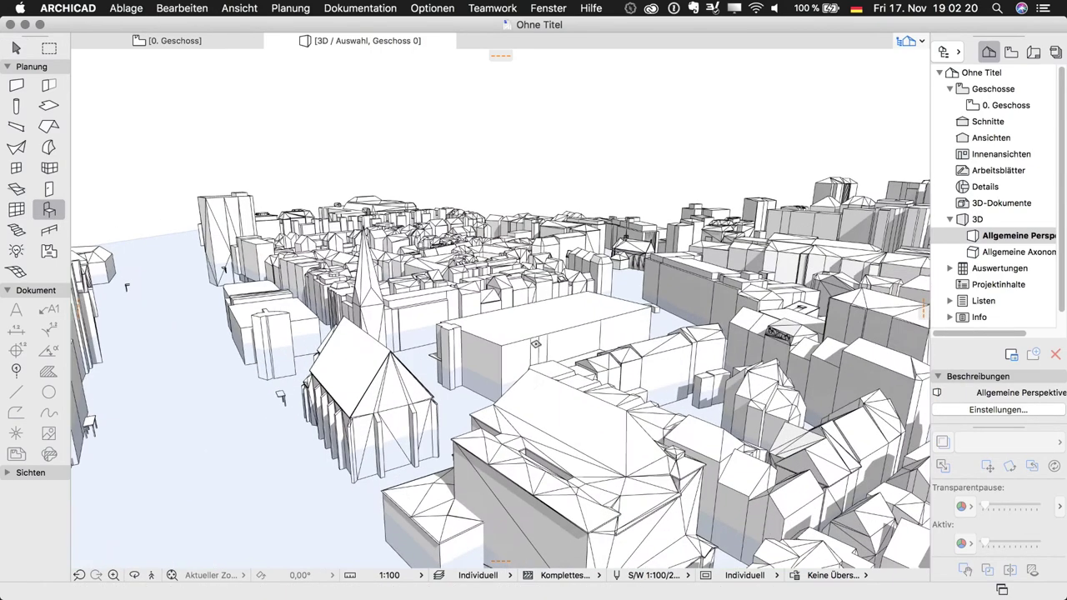
pyautogui.keyDown('shift'); pyautogui.moveTo(535, 343); pyautogui.dragTo(480, 345, button='middle'); pyautogui.keyUp('shift')
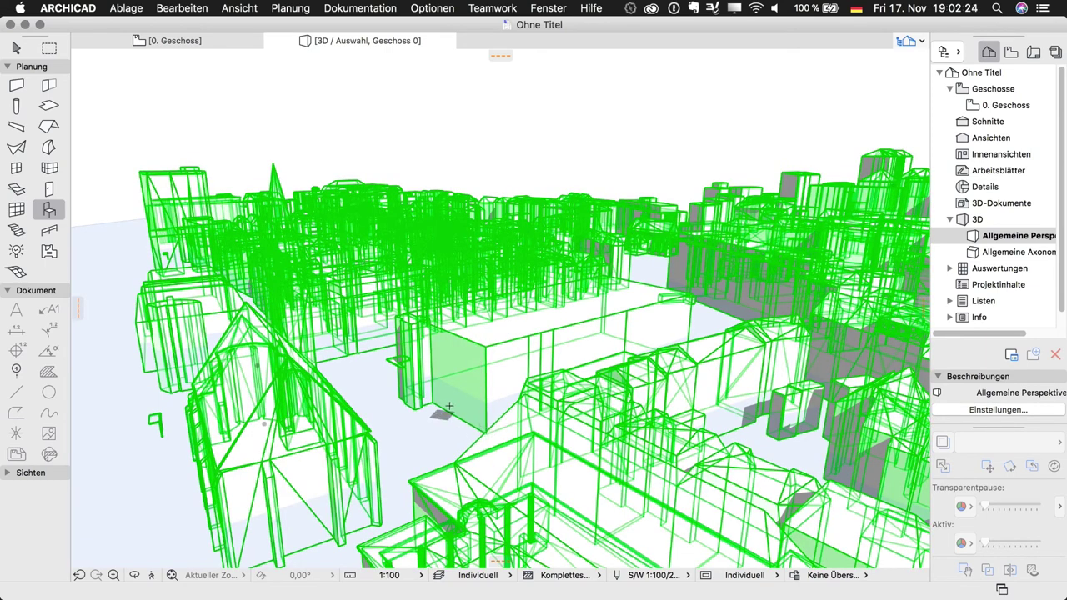
pyautogui.scroll(-2, 464, 388)
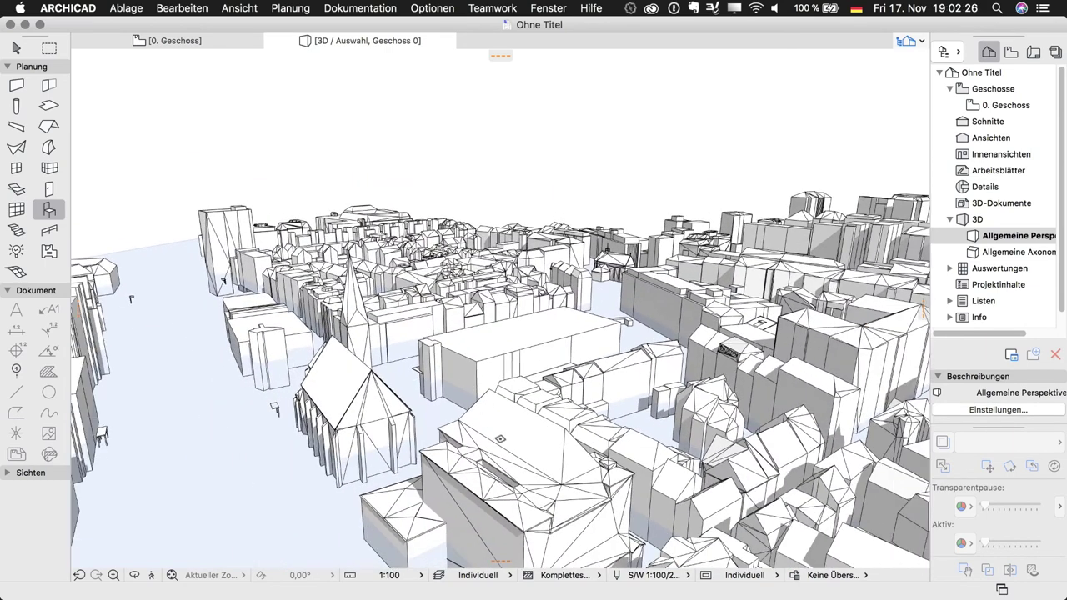
pyautogui.moveTo(466, 386)
pyautogui.keyDown('shift'); pyautogui.mouseDown(button='middle')
pyautogui.moveTo(523, 300)
pyautogui.moveTo(421, 296)
pyautogui.mouseUp(button='middle'); pyautogui.keyUp('shift')
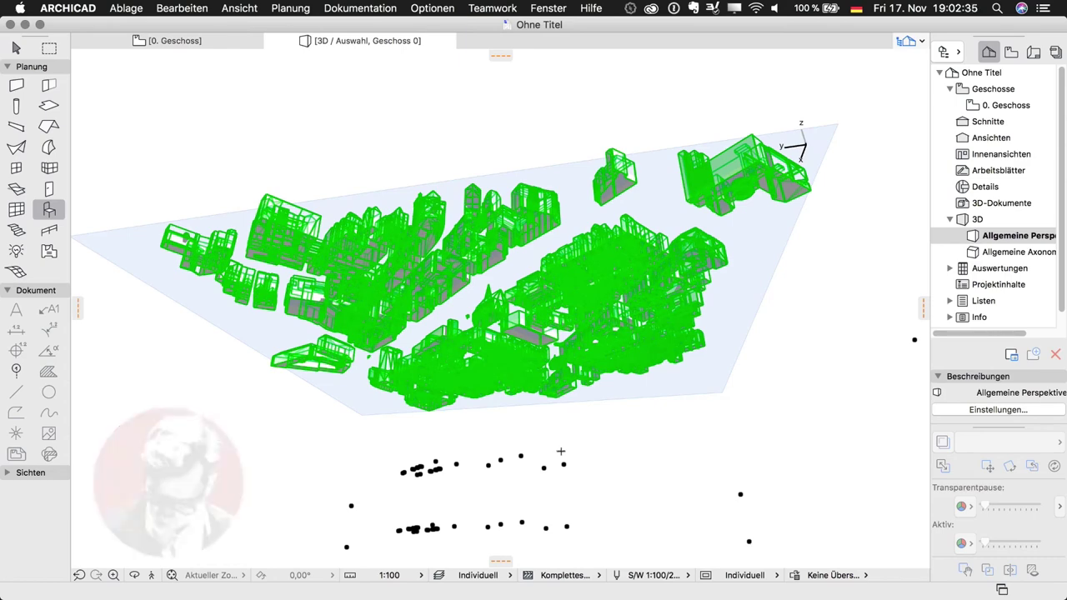
pyautogui.press('F2')
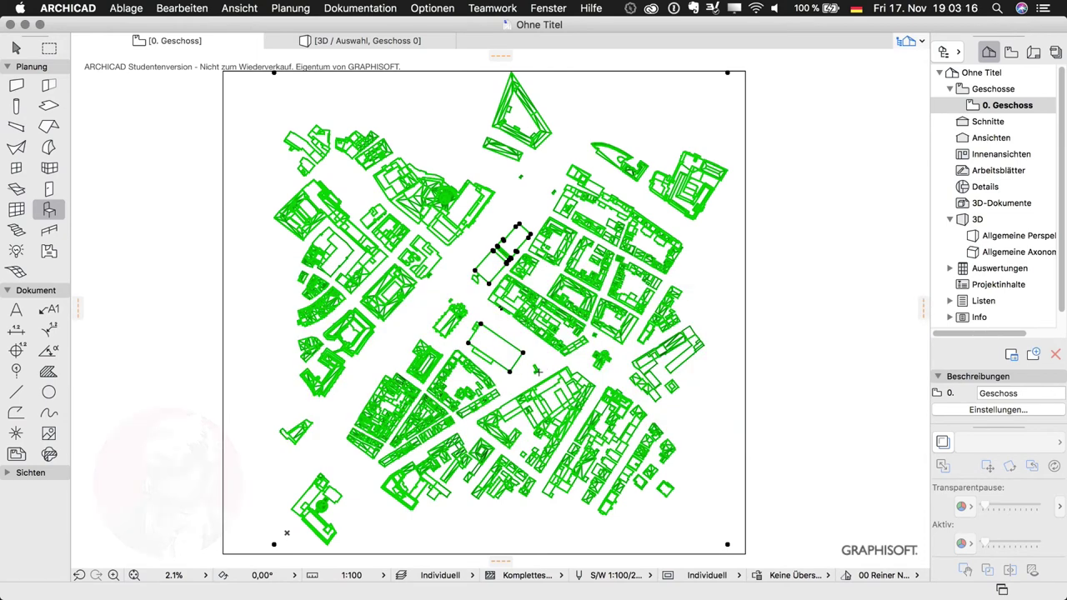
# Step: Zoom in on the floor plan hotspots, then open the 3D window with F3
pyautogui.scroll(2, 500, 263)
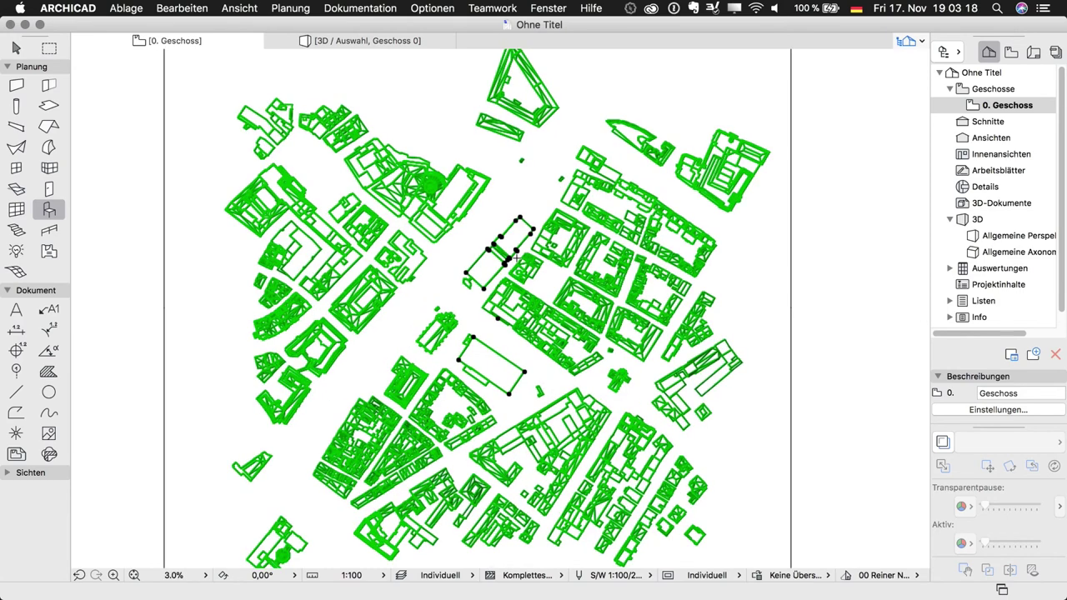
pyautogui.scroll(2, 466, 267)
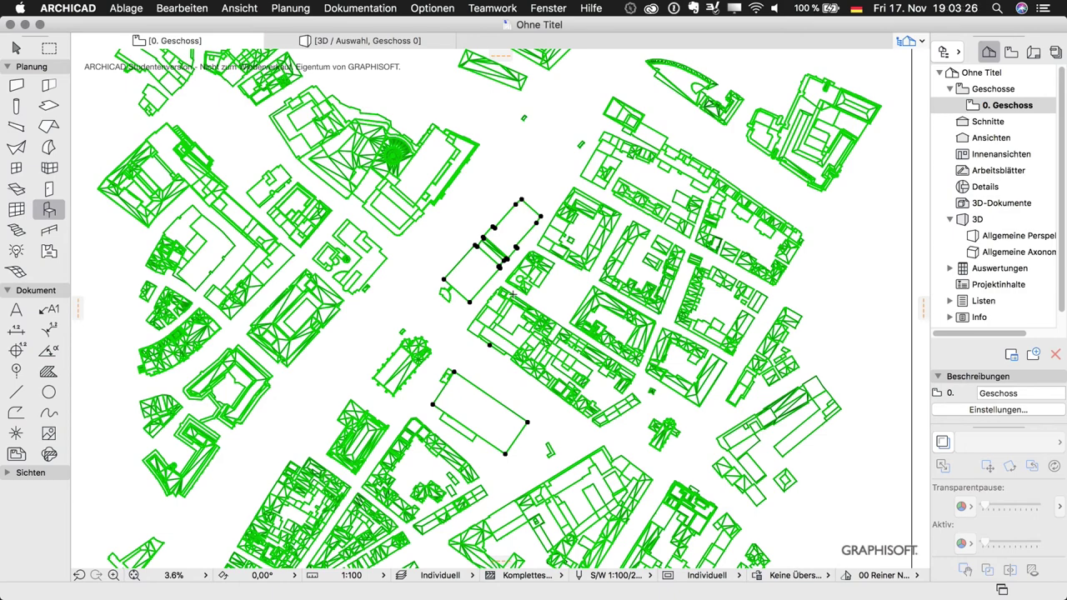
pyautogui.scroll(1, 512, 294)
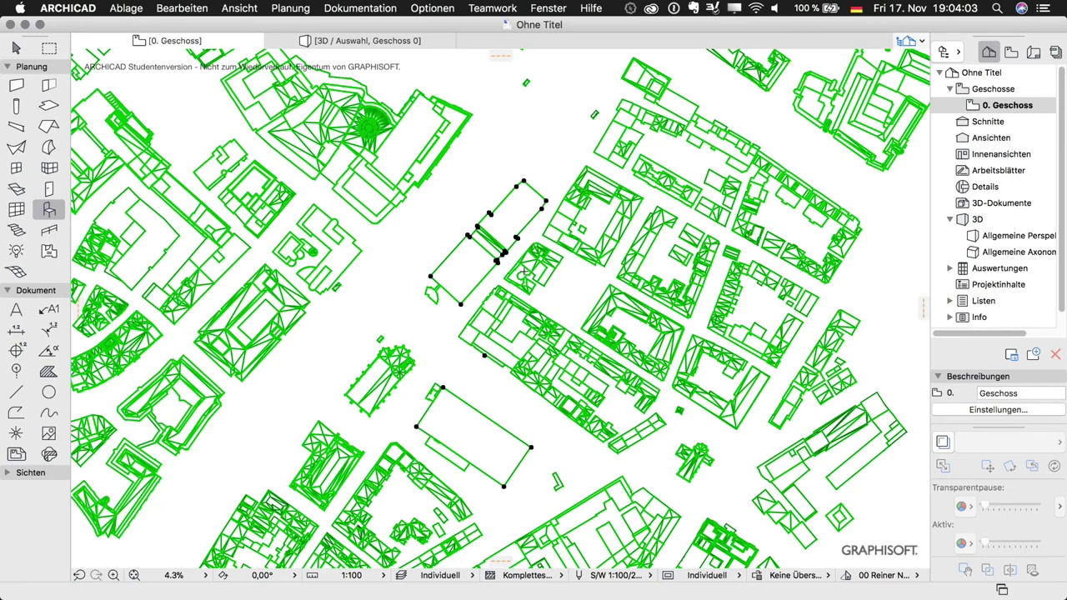
pyautogui.press('F3')
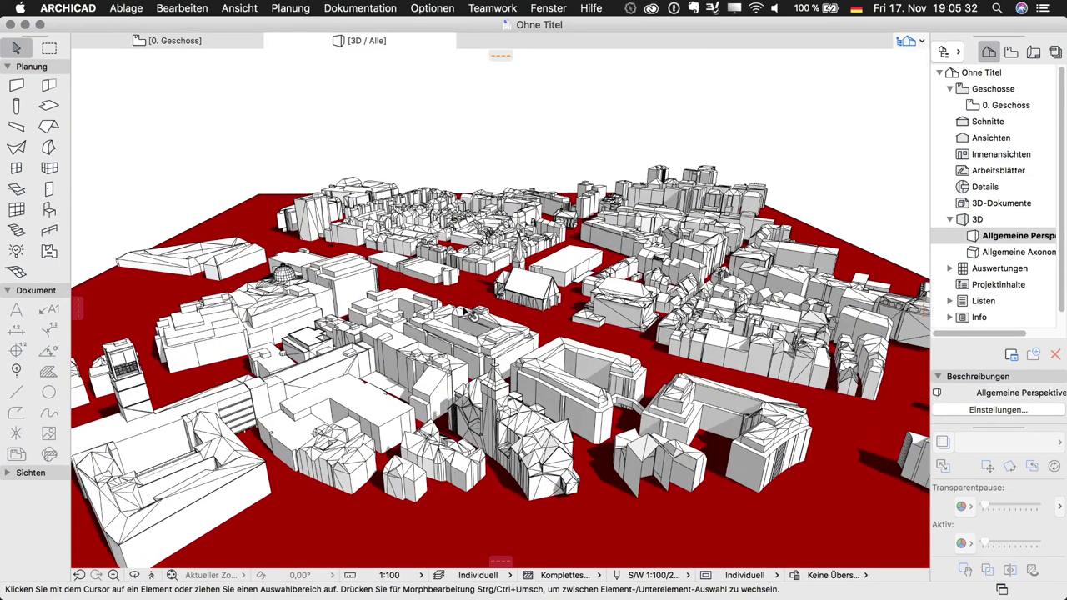
# Step: Zoom in and orbit the 3D view down to street level between the white buildings
pyautogui.scroll(3, 469, 314)
pyautogui.scroll(3, 469, 314)
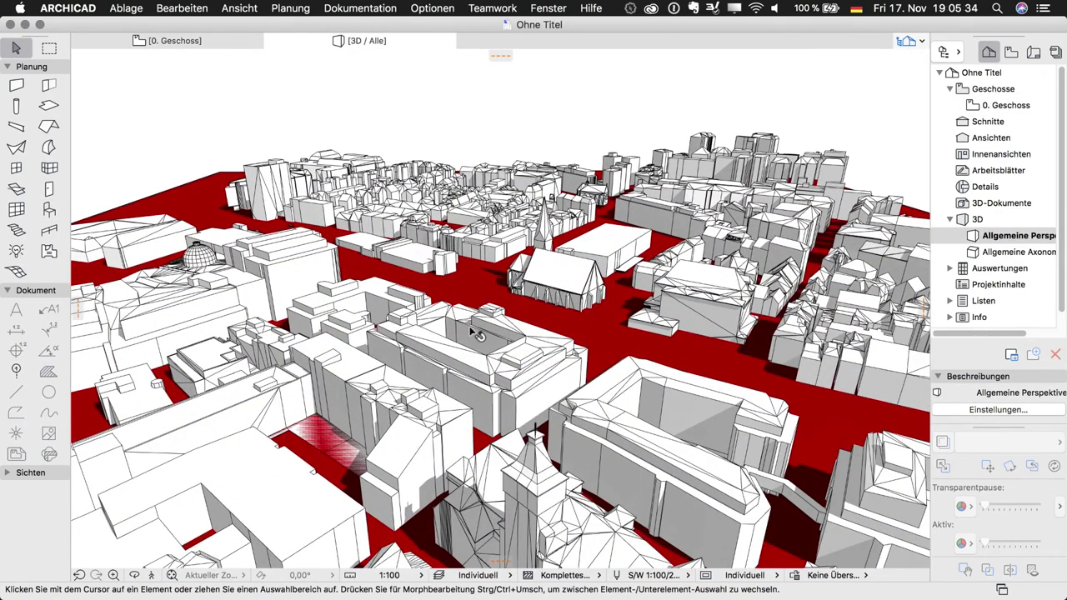
pyautogui.moveTo(472, 315)
pyautogui.keyDown('shift'); pyautogui.mouseDown(button='middle')
pyautogui.moveTo(464, 359)
pyautogui.moveTo(385, 405)
pyautogui.moveTo(297, 404)
pyautogui.moveTo(174, 433)
pyautogui.moveTo(179, 323)
pyautogui.moveTo(134, 337)
pyautogui.moveTo(75, 308)
pyautogui.moveTo(136, 326)
pyautogui.mouseUp(button='middle'); pyautogui.keyUp('shift')
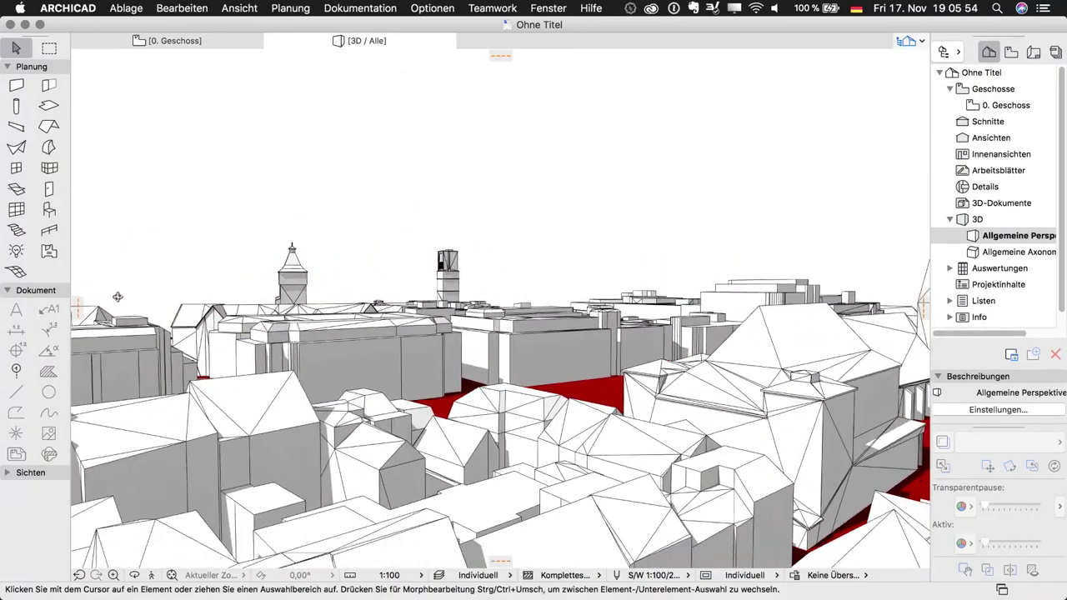
pyautogui.keyDown('shift'); pyautogui.moveTo(136, 326); pyautogui.dragTo(117, 294, button='middle'); pyautogui.keyUp('shift')
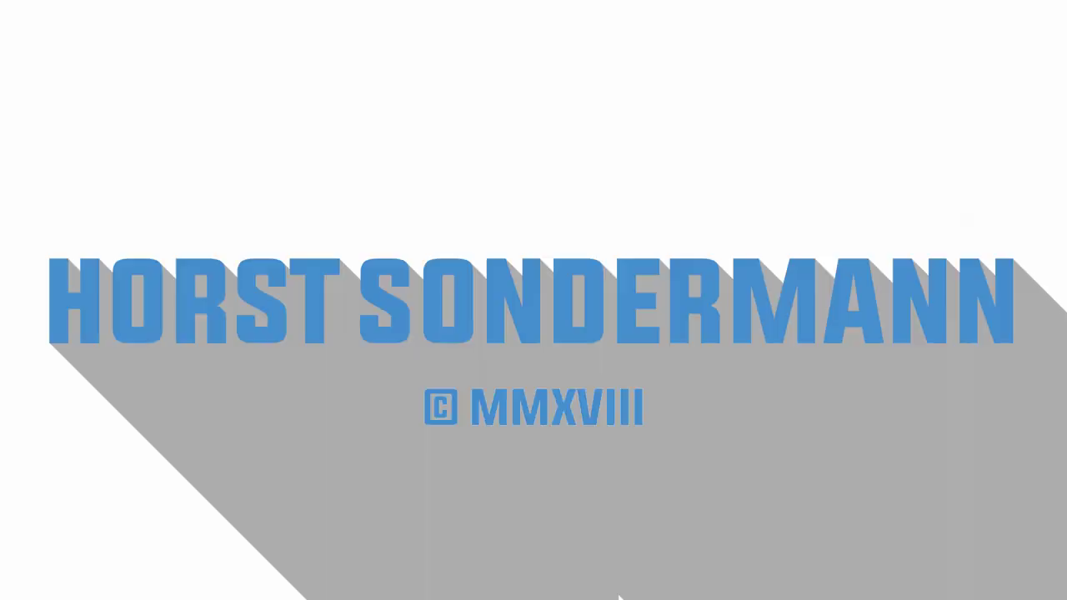